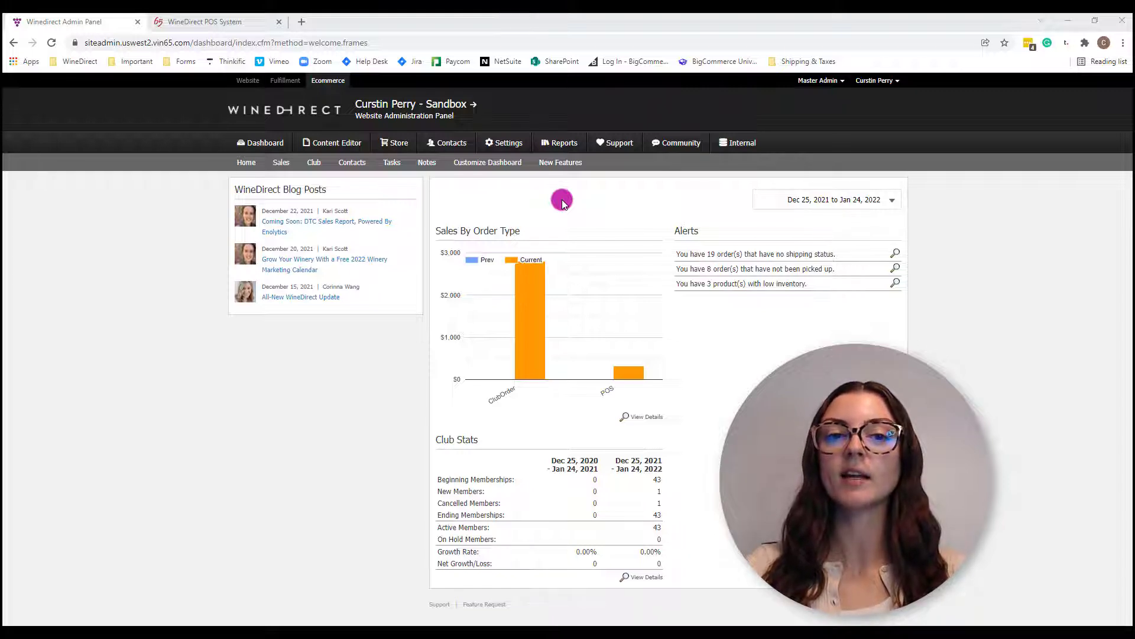
- Start a new POS profile and name it Example, keeping its order at 5
left_click(516, 144)
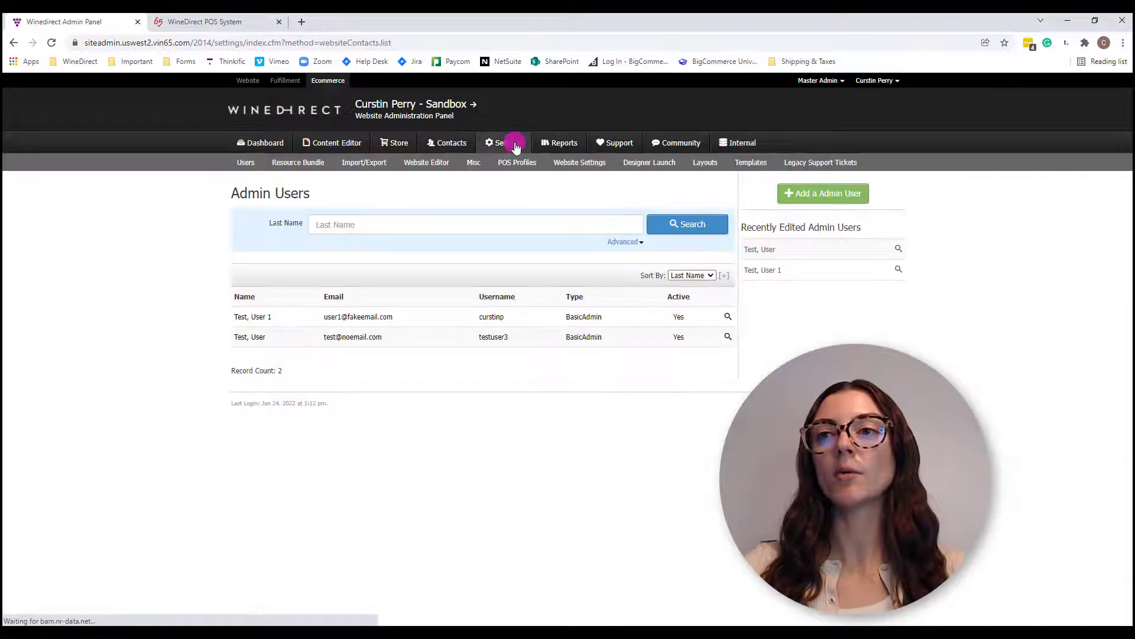
left_click(518, 165)
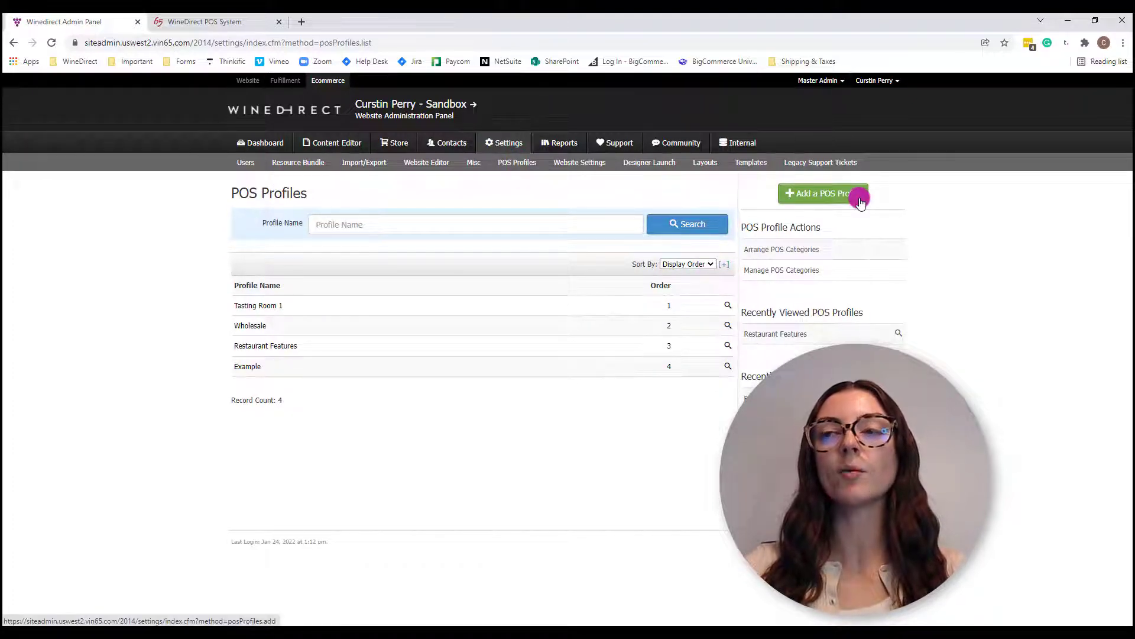
left_click(861, 203)
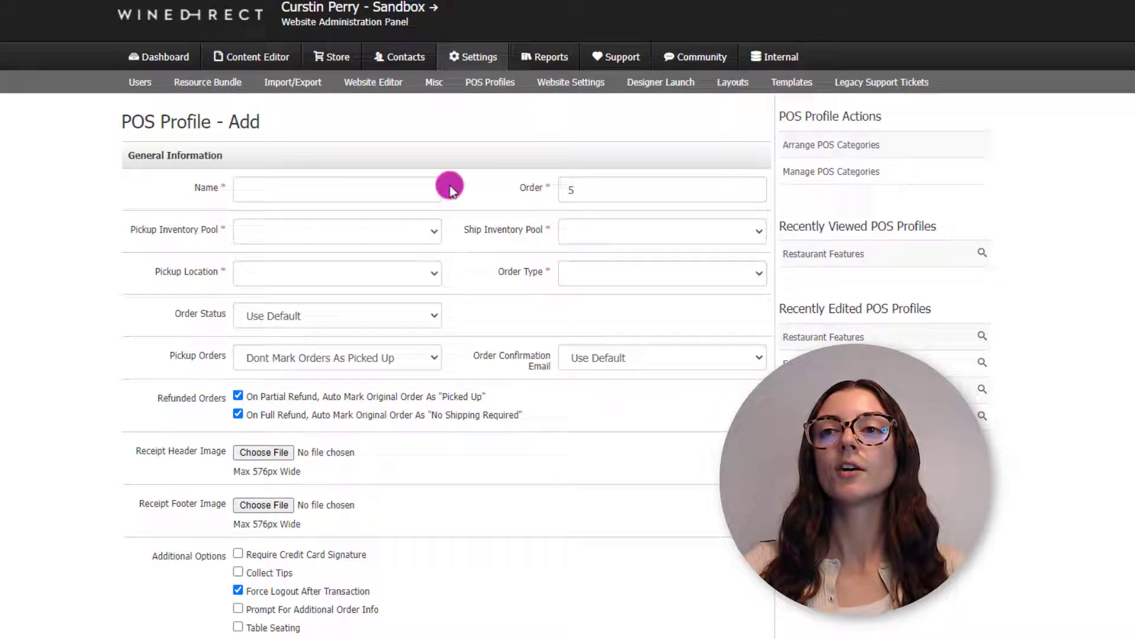
left_click(425, 189)
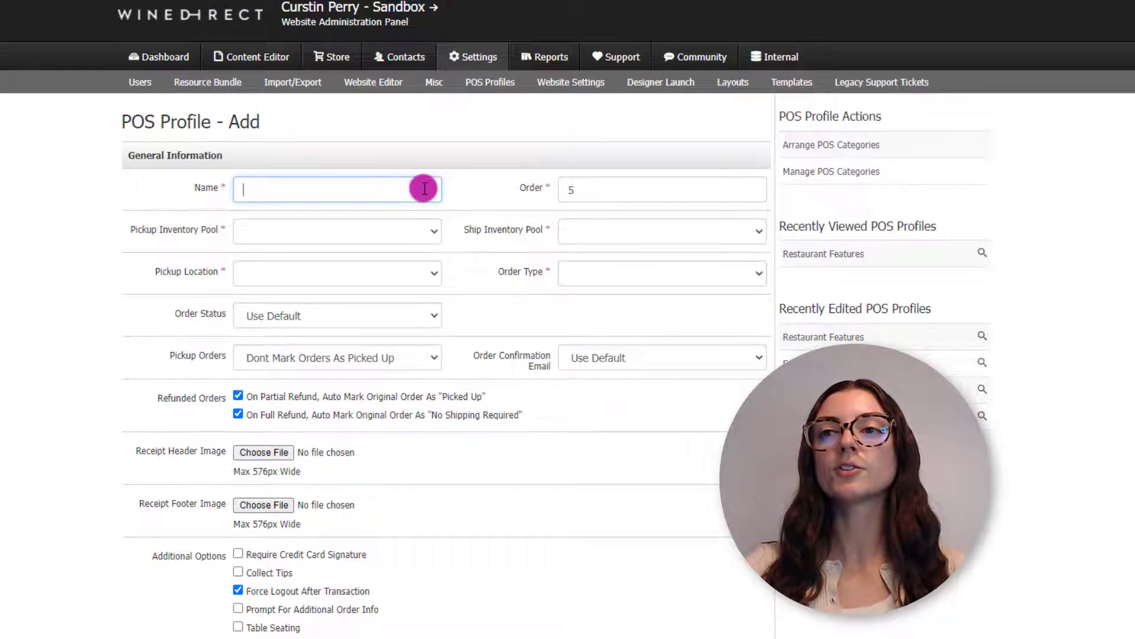
type("Example")
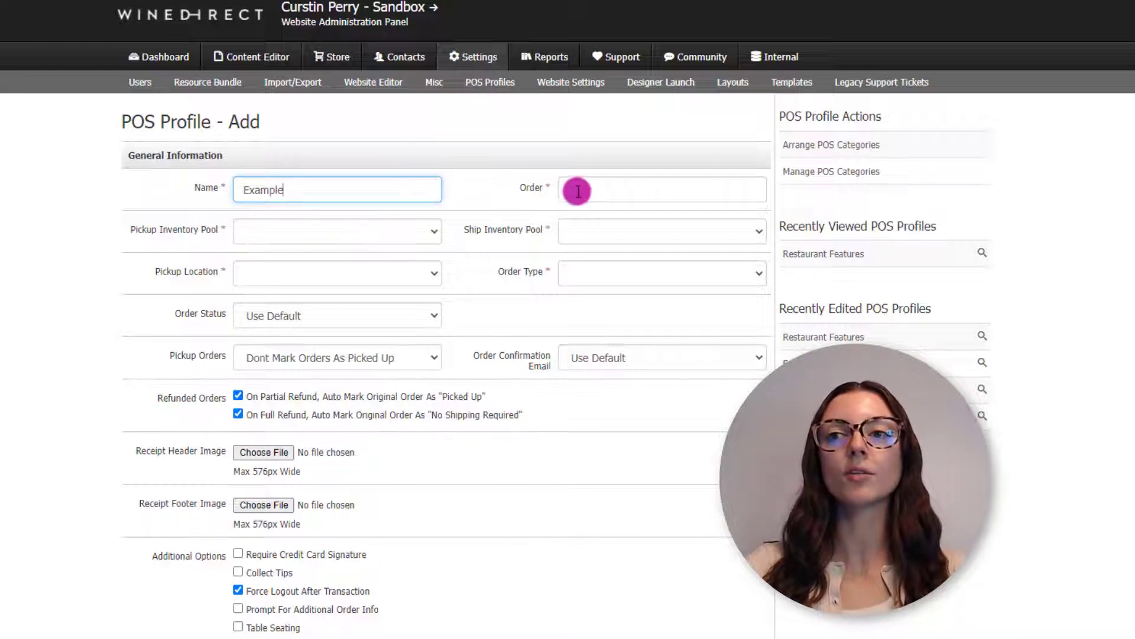
left_click(622, 192)
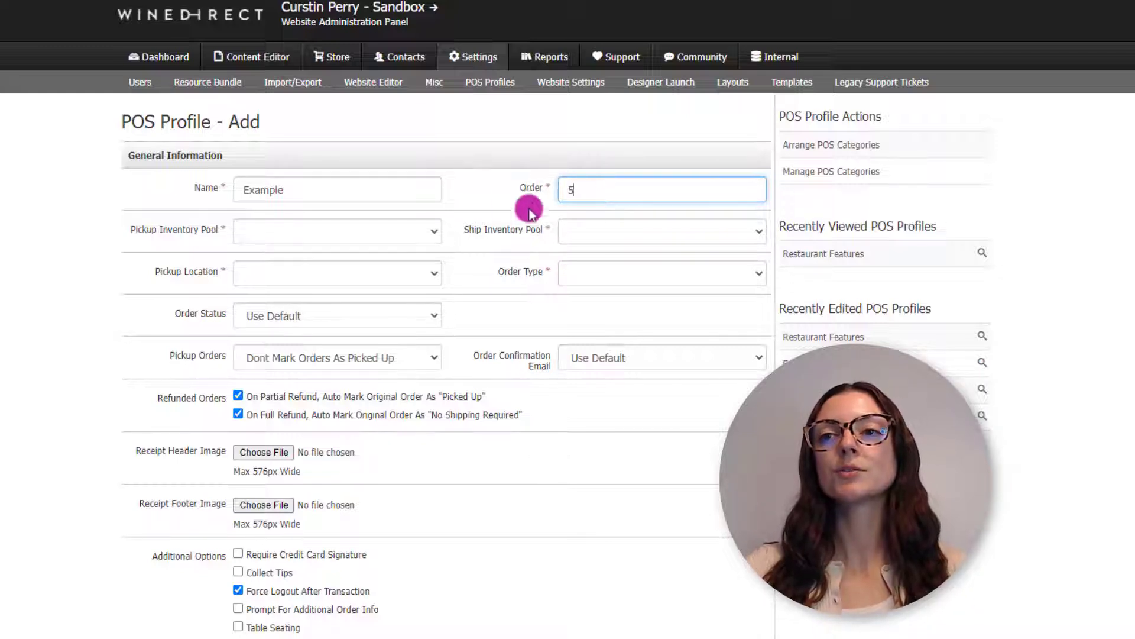
- Set the profile's pickup inventory pool to Tasting Room and its ship inventory pool to WineDirect
left_click(438, 227)
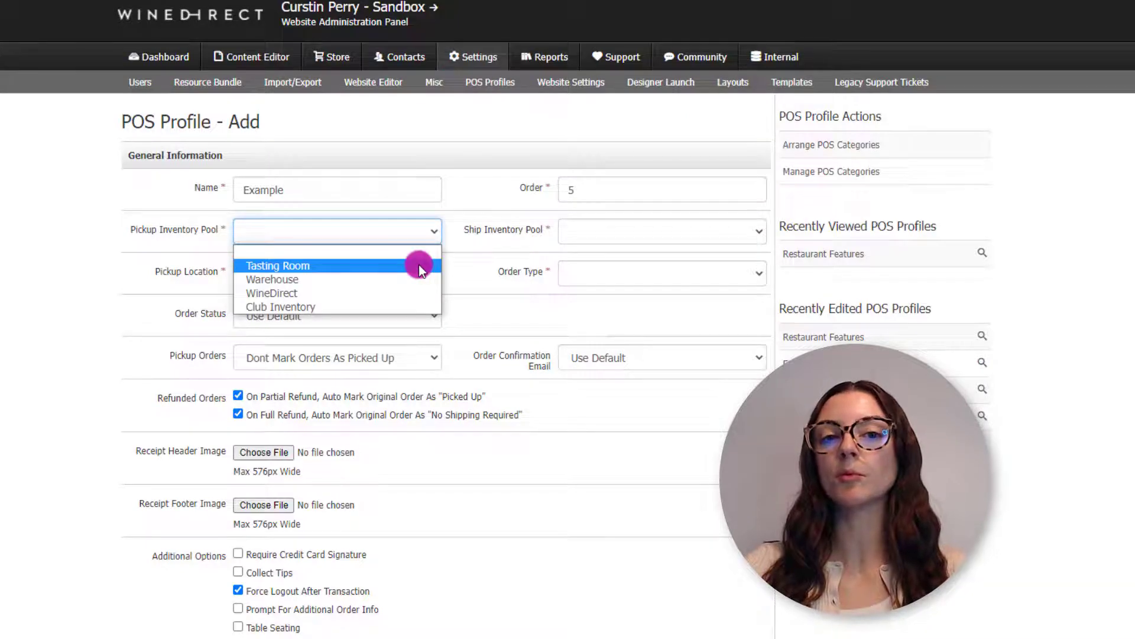
left_click(419, 266)
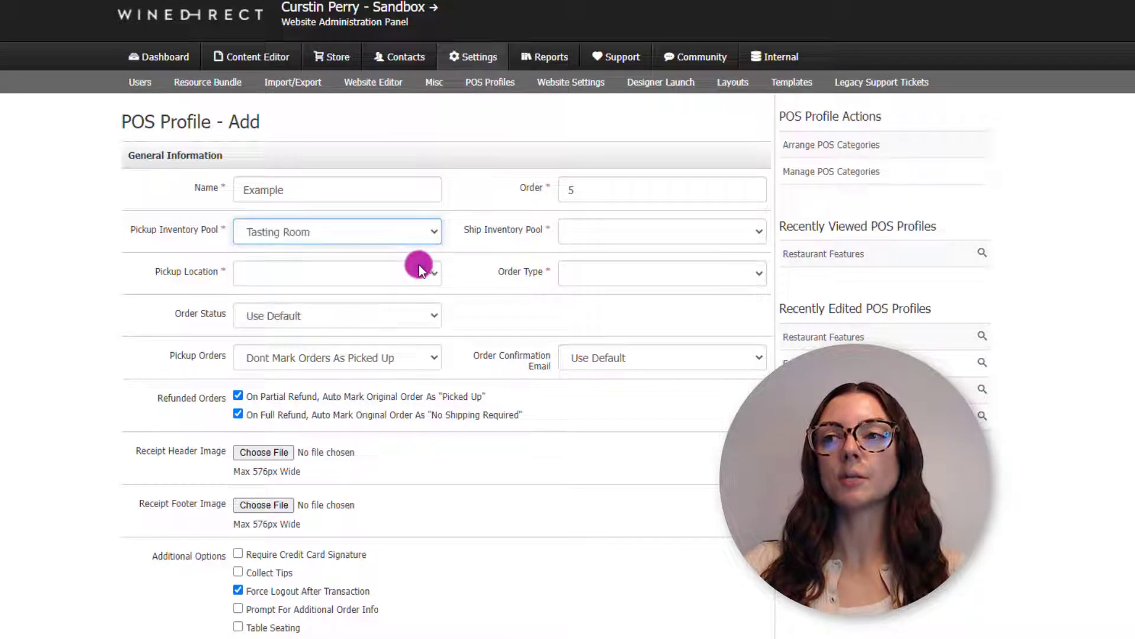
left_click(624, 239)
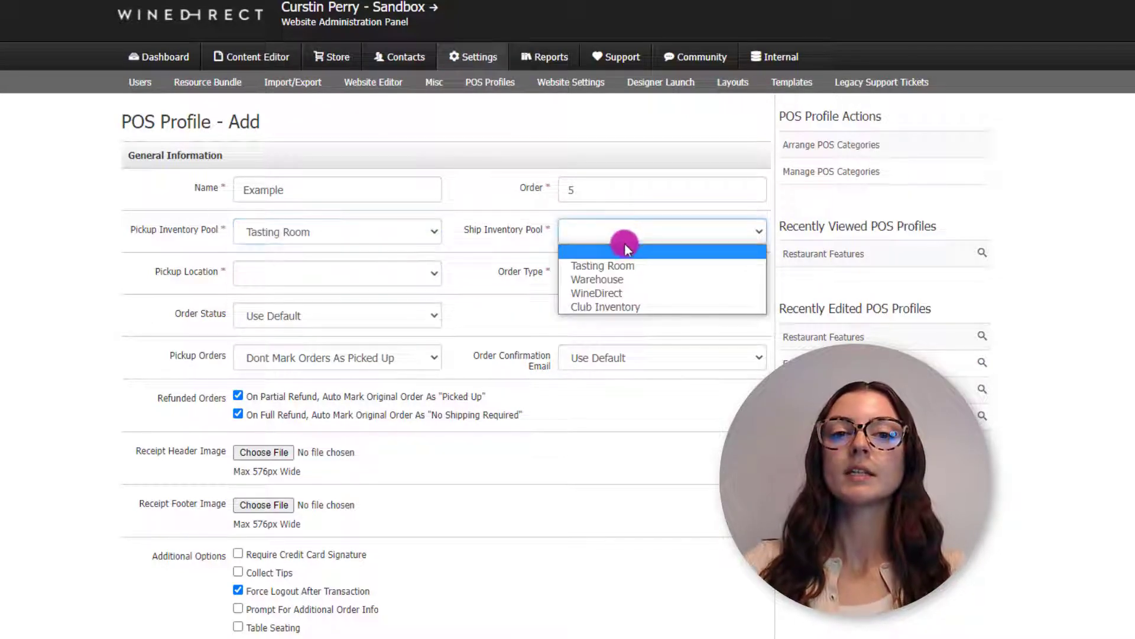
left_click(637, 293)
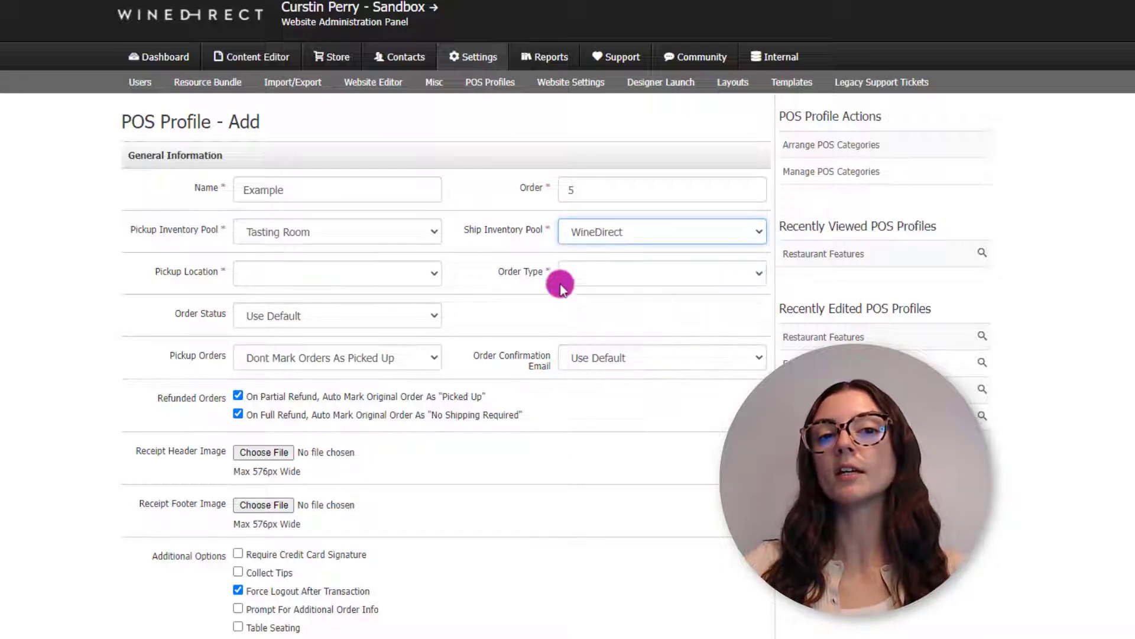
- Set the profile's pickup location to Avenger Estate and its order type to POS
left_click(437, 273)
left_click(414, 303)
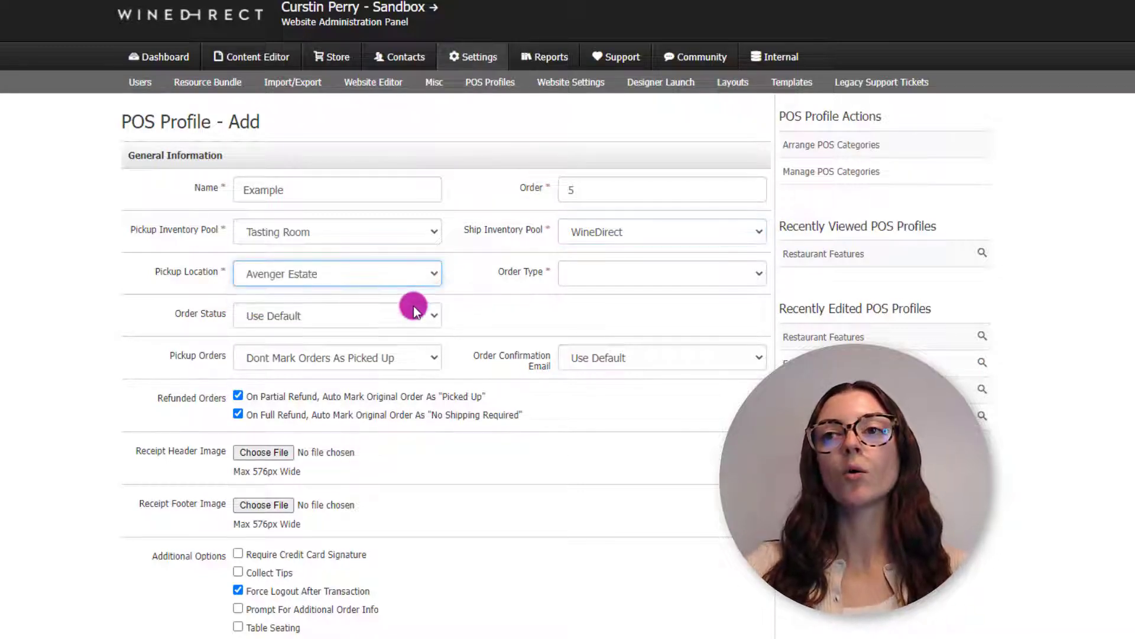
left_click(591, 275)
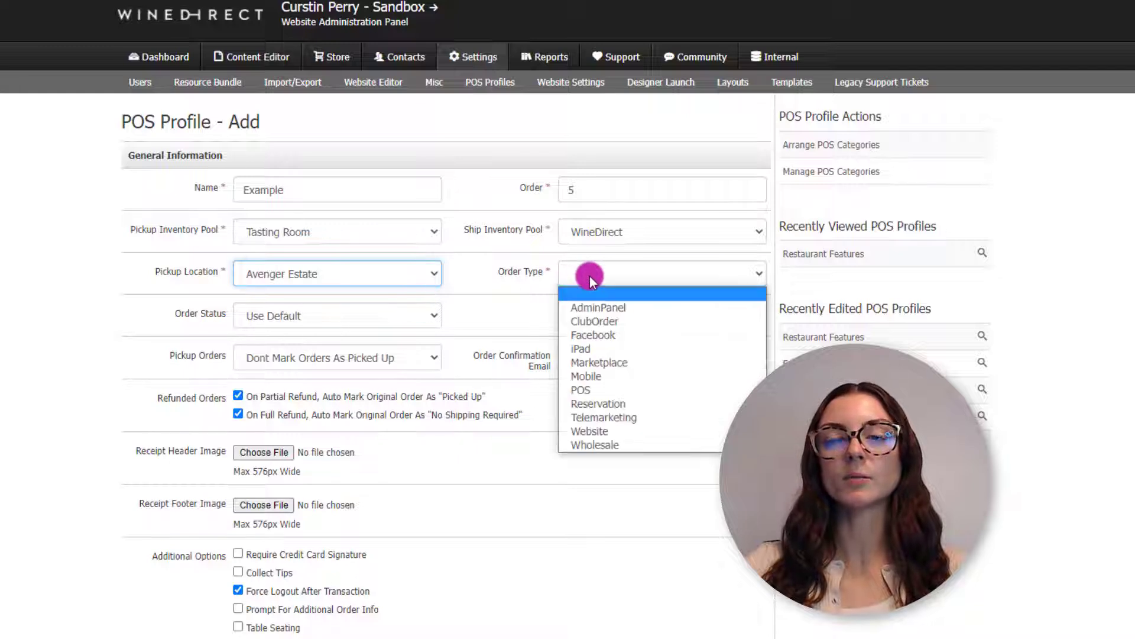
left_click(682, 392)
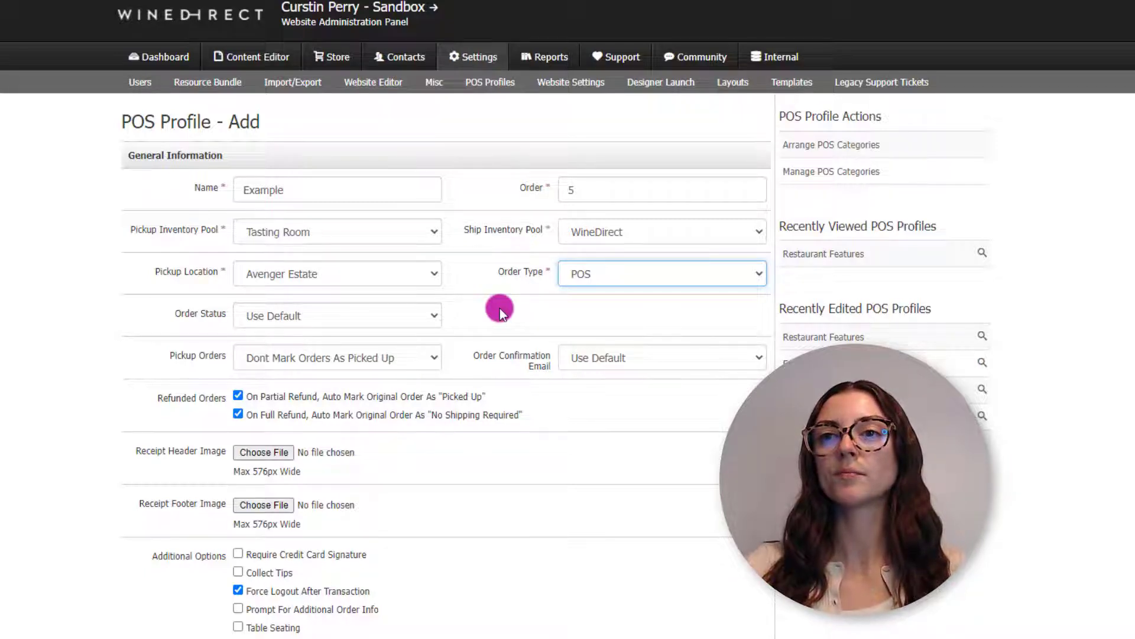
- Go through the order status choices and select Use Default
left_click(439, 318)
key("Down")
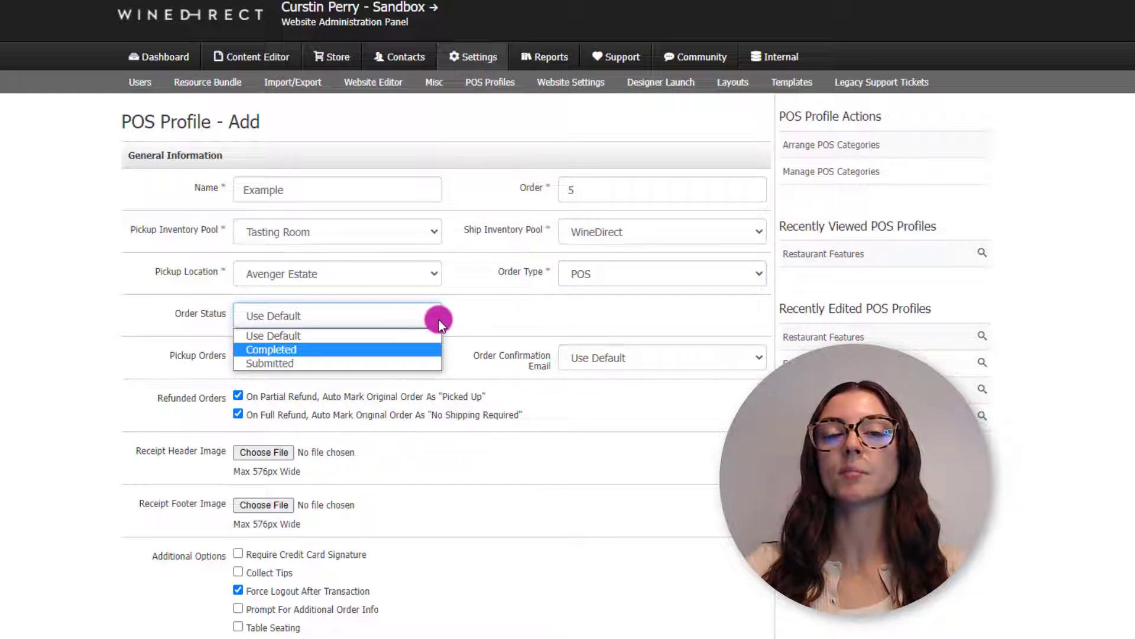
key("Down")
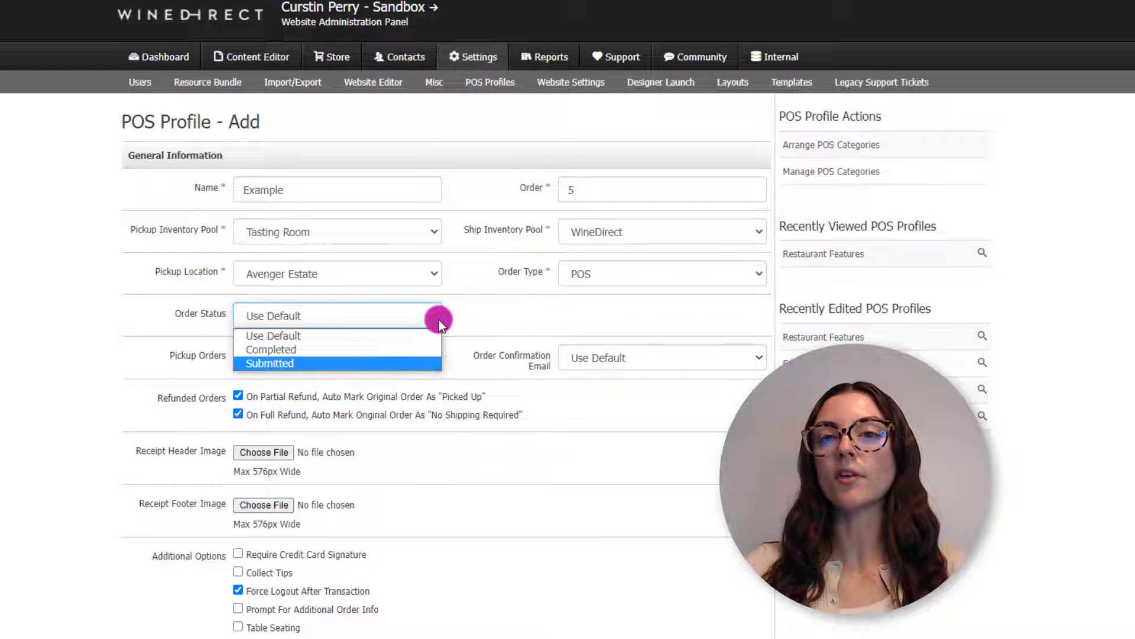
key("Up")
key("Up")
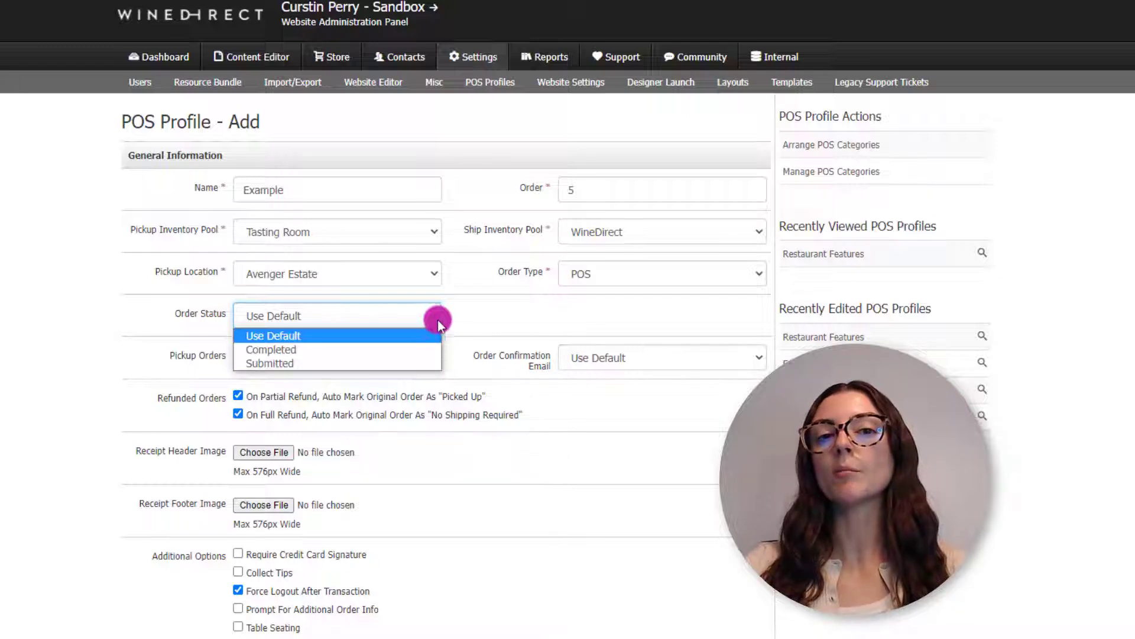
left_click(395, 336)
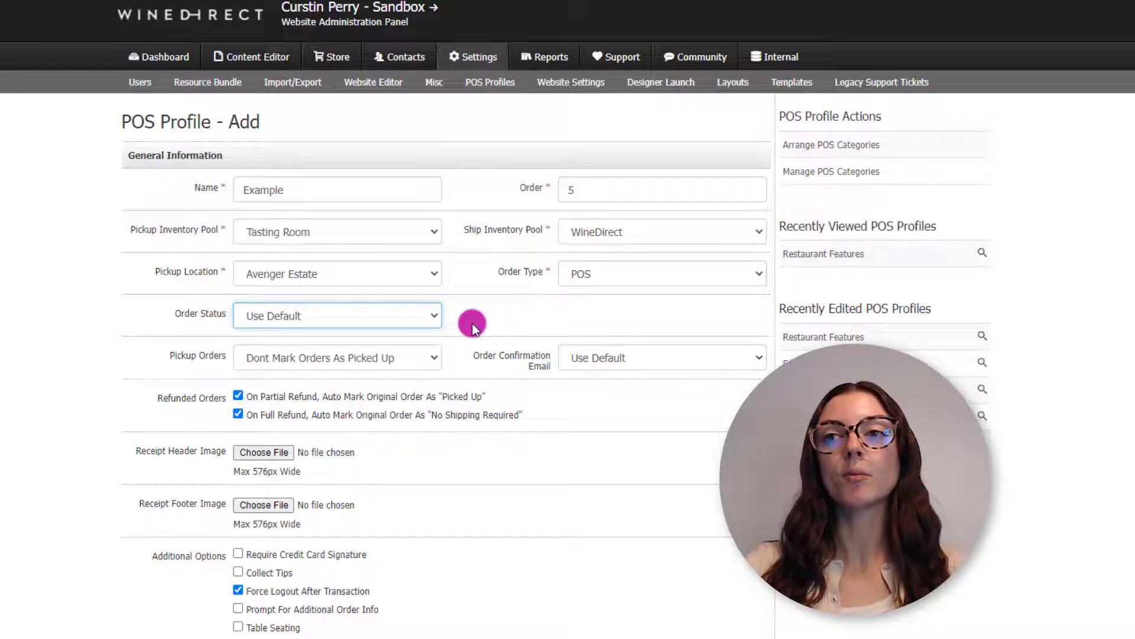
- Select Dont Mark Orders As Picked Up and the default order confirmation email, keeping both refunded-order options enabled
left_click(434, 359)
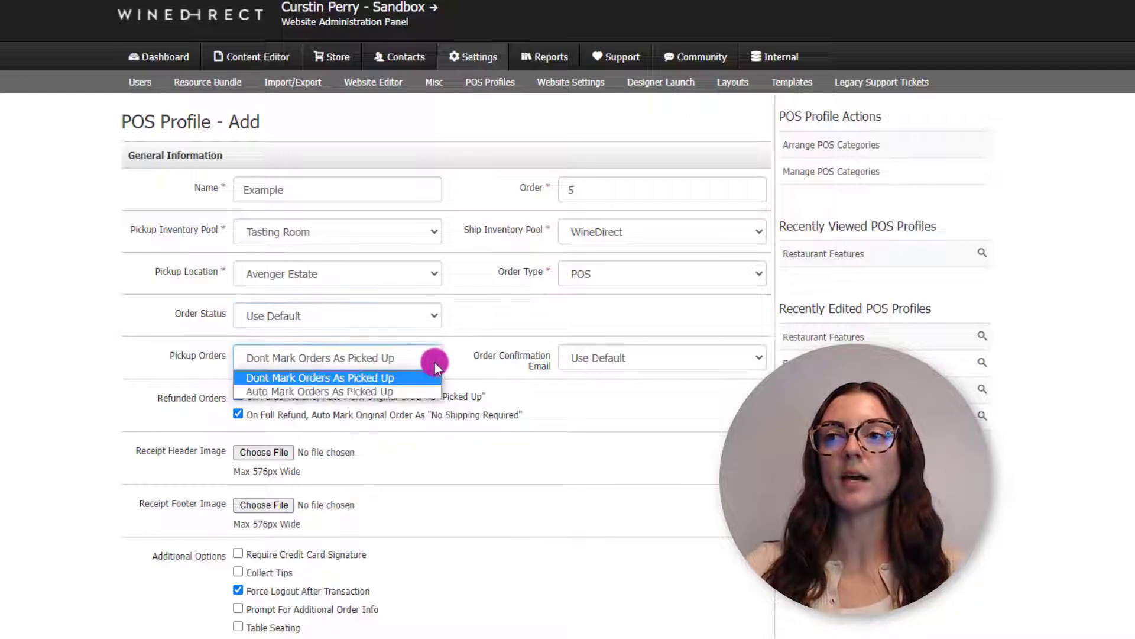
left_click(361, 378)
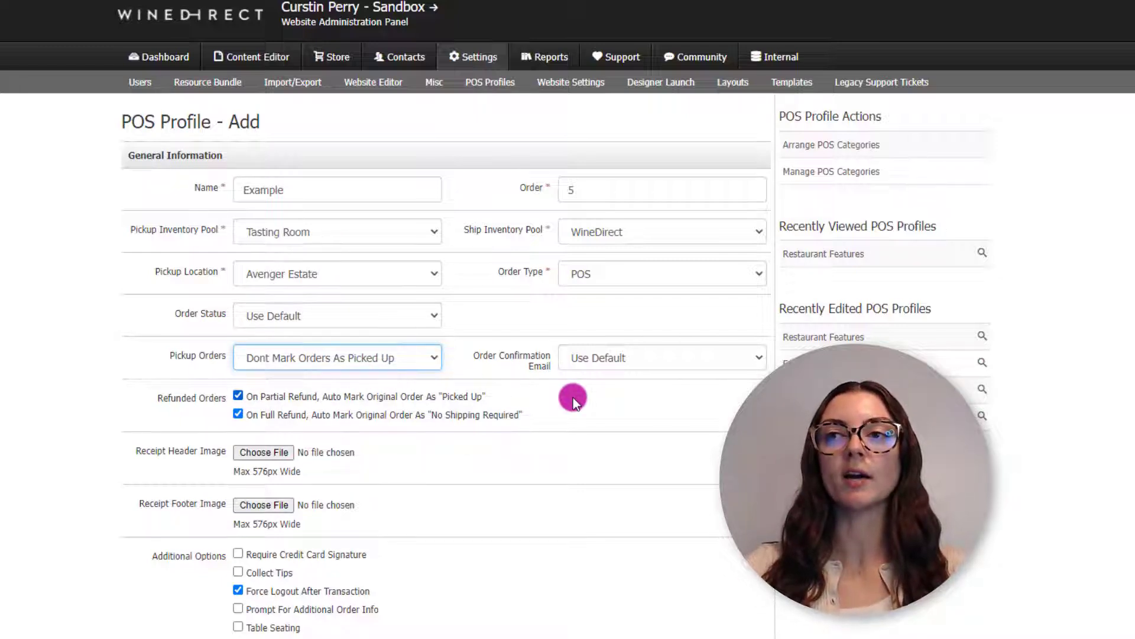
left_click(686, 359)
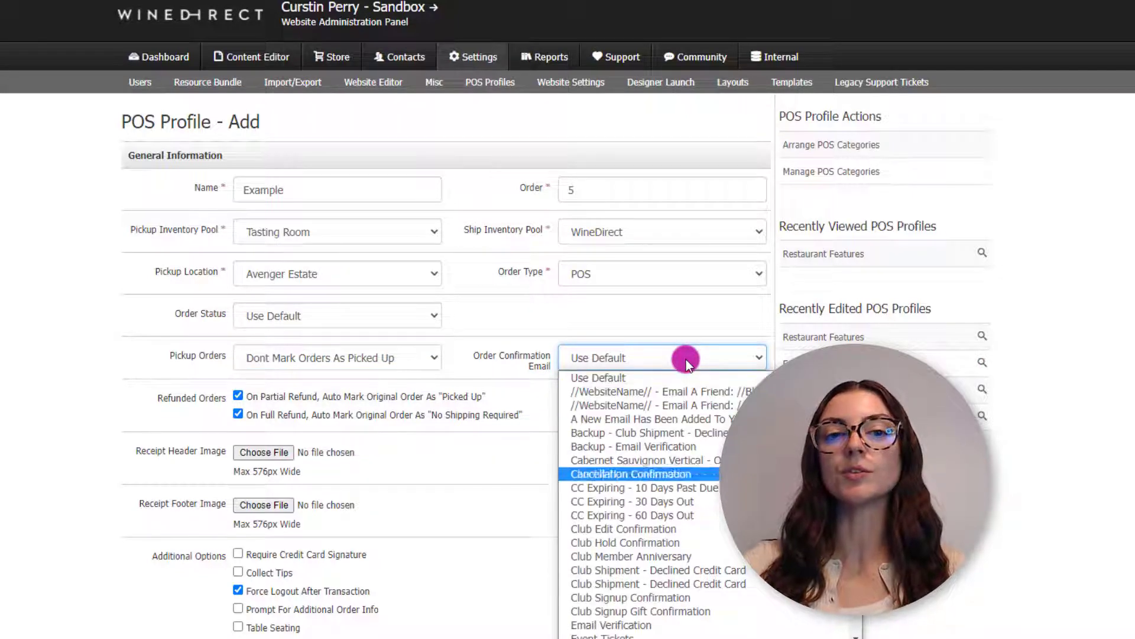
left_click(655, 378)
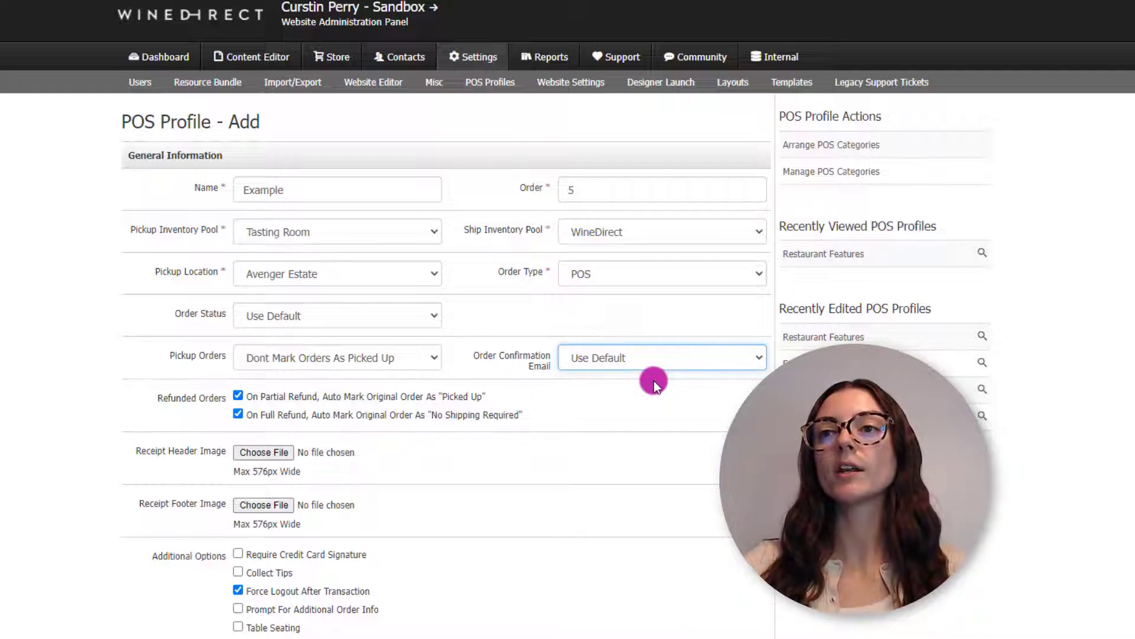
left_click(237, 395)
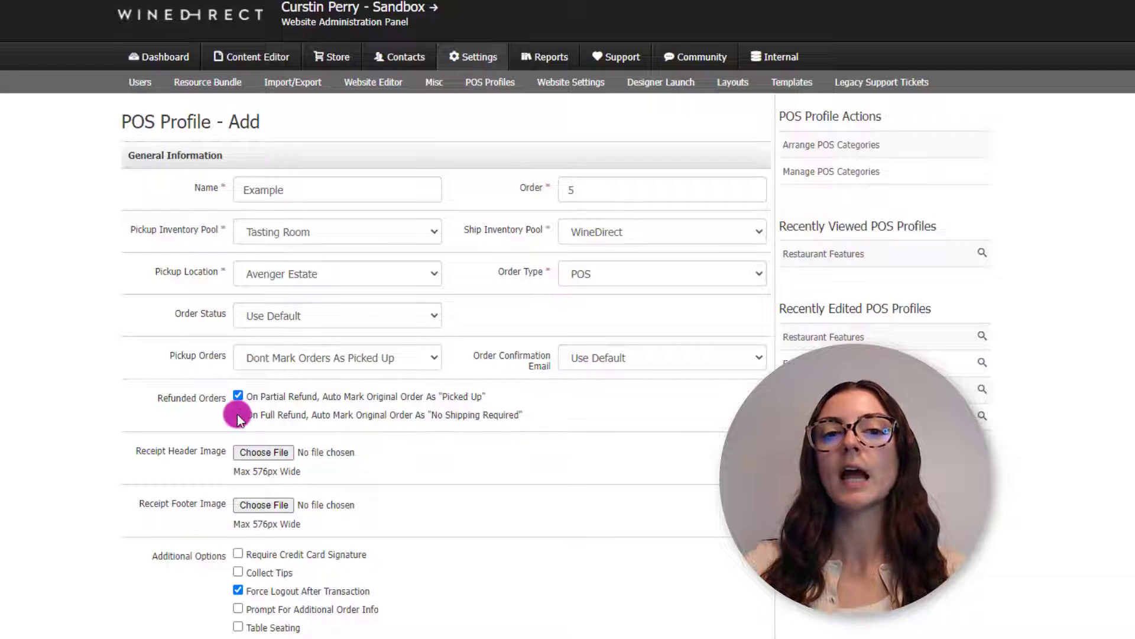
left_click(238, 414)
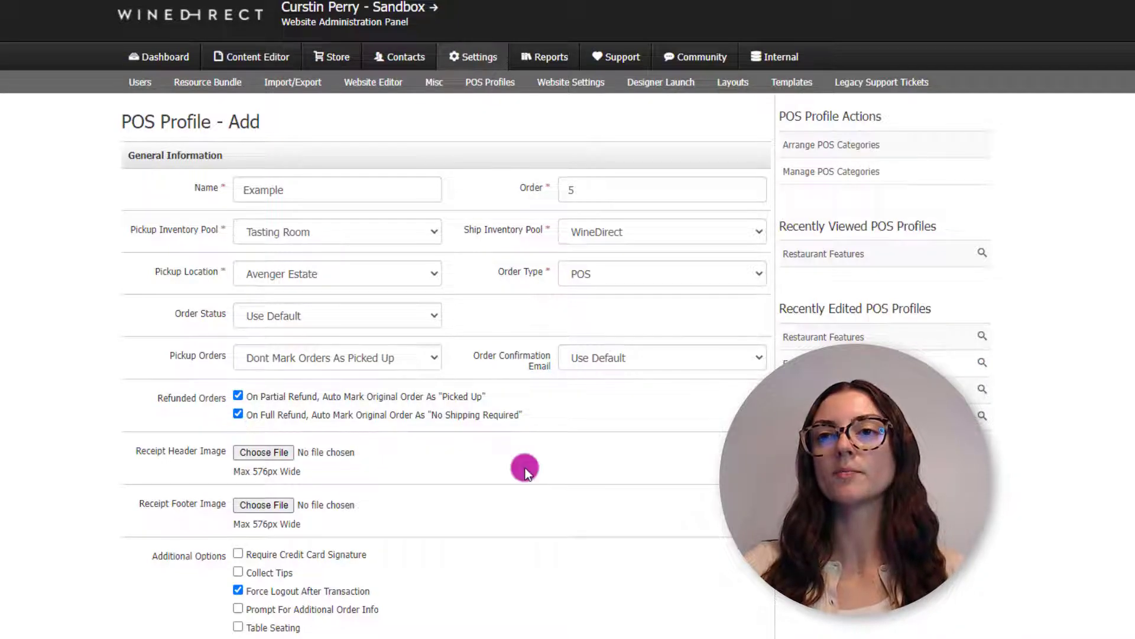
- Enable Require Credit Card Signature and Collect Tips, using the Combine Tip & Signature Screen option
scroll(520, 465, "down", 1)
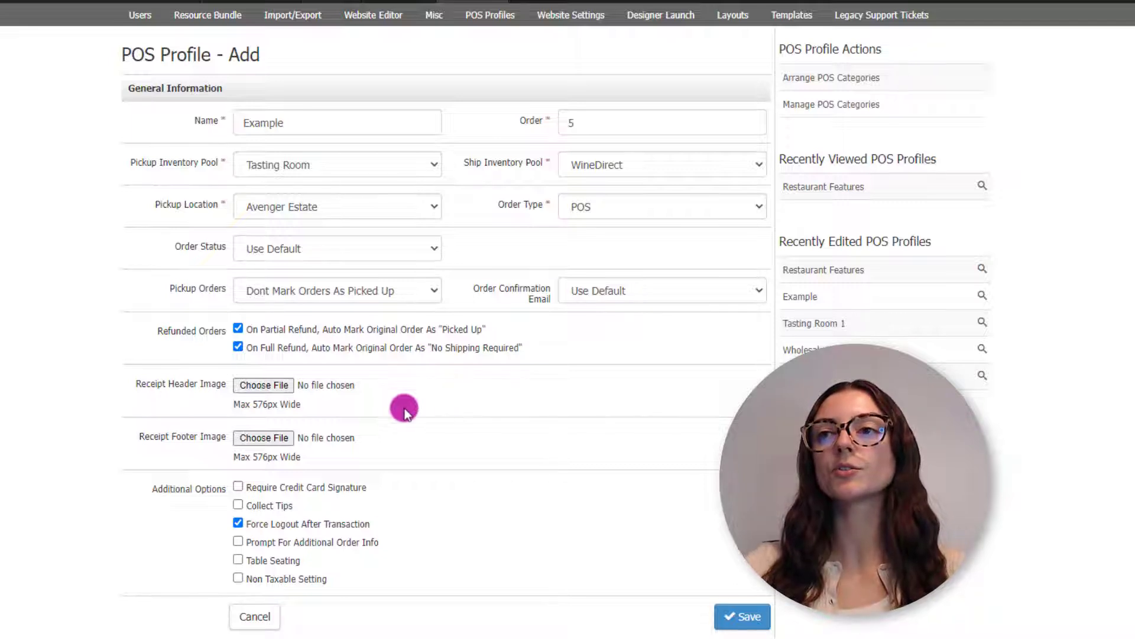
left_click(238, 486)
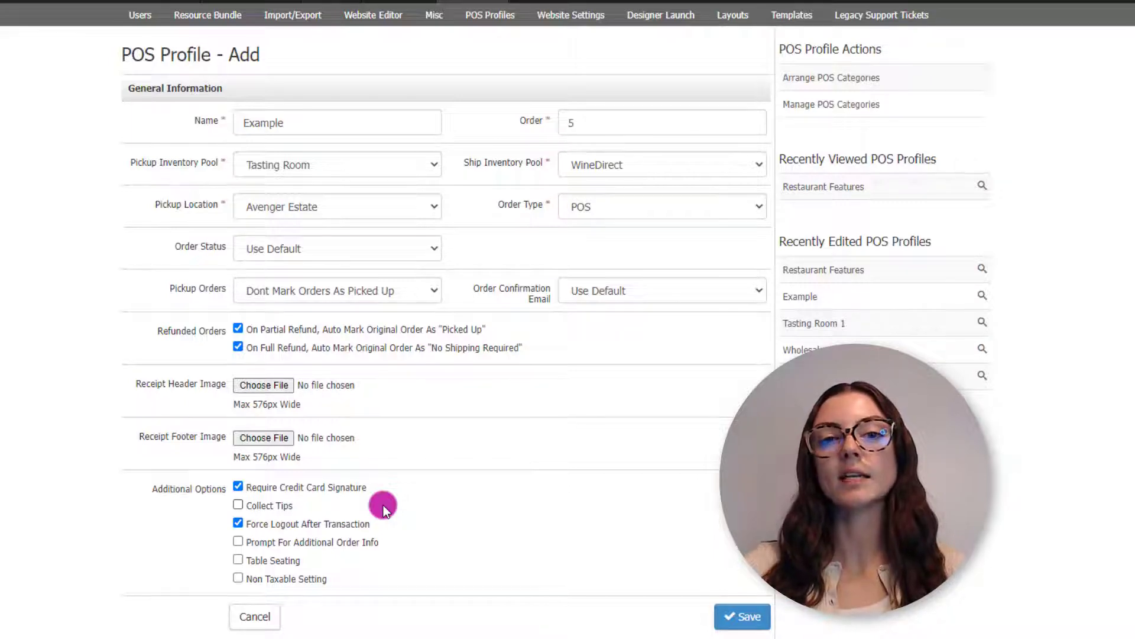
left_click(239, 506)
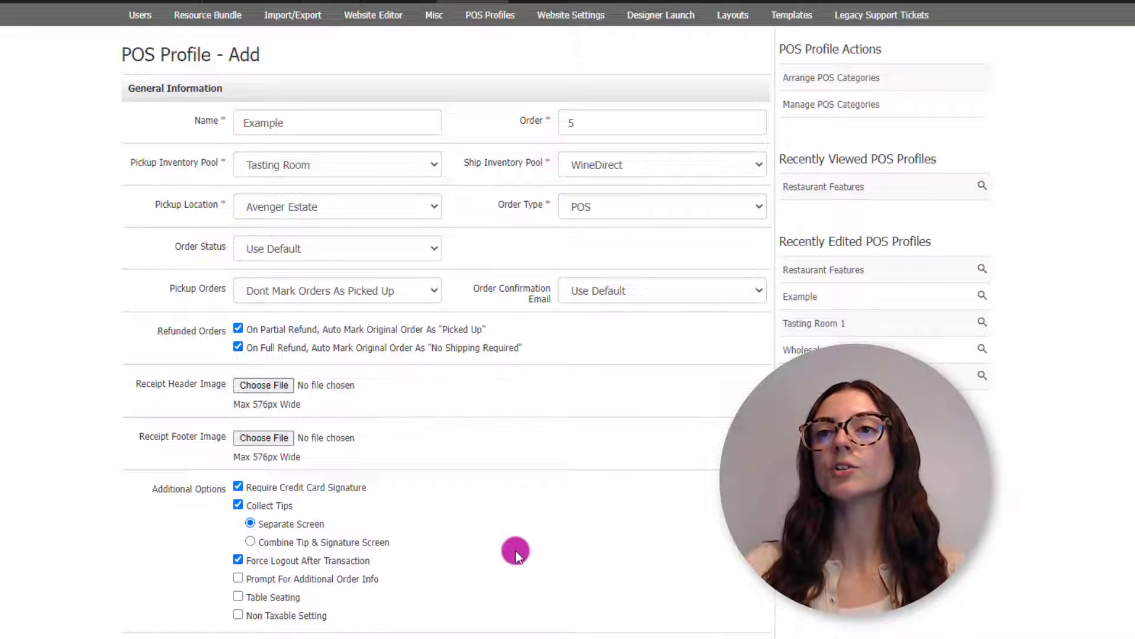
scroll(516, 551, "down", 3)
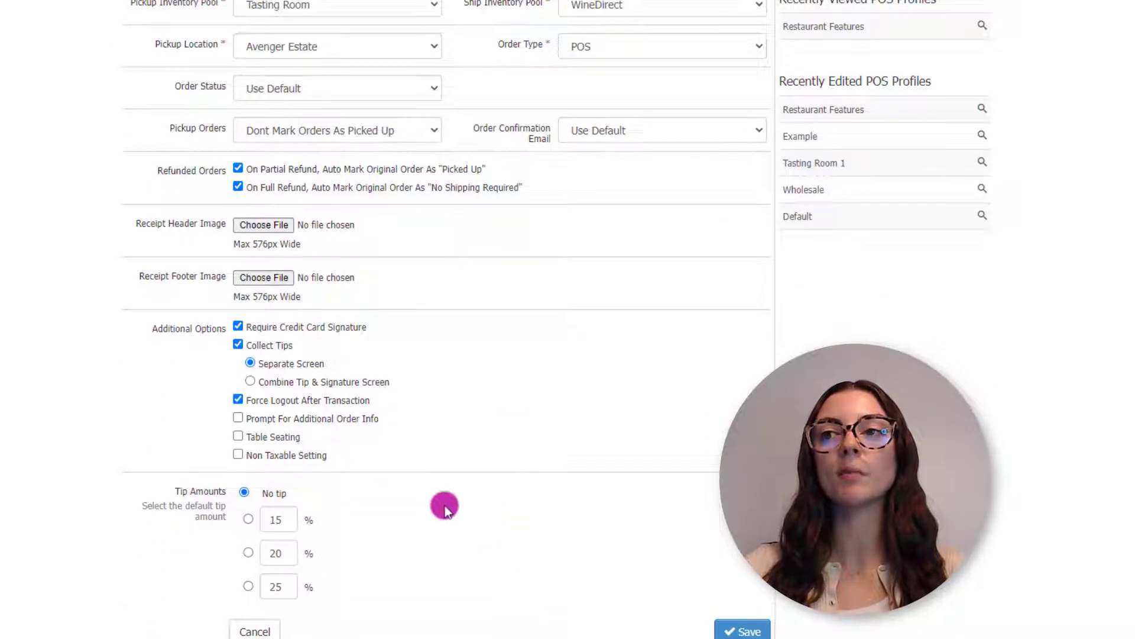
left_click(251, 381)
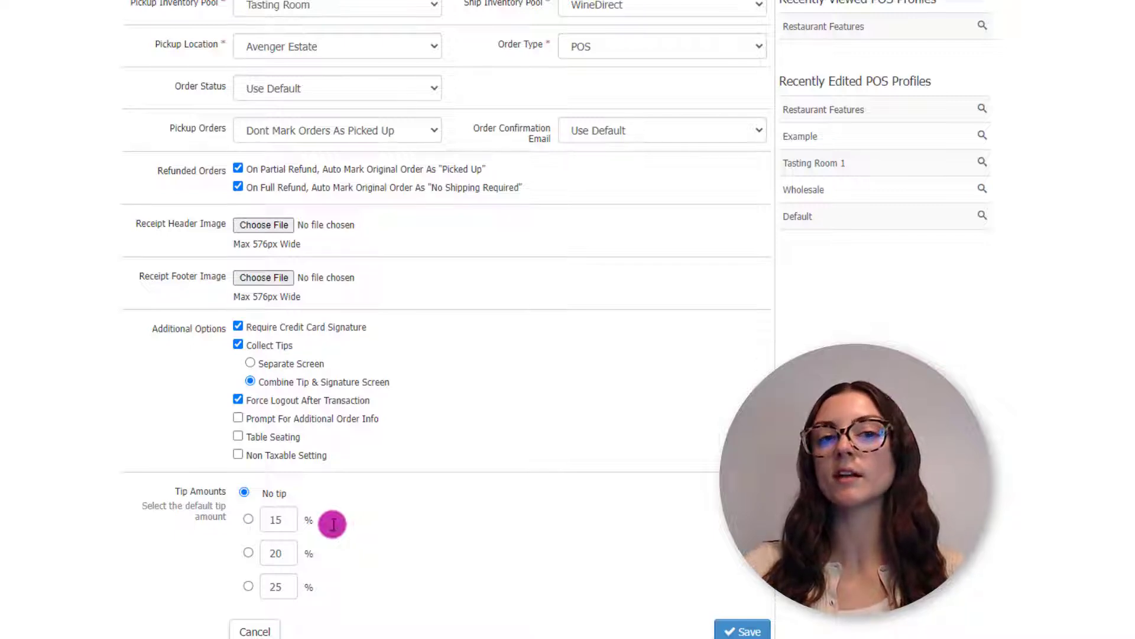
- Set the first tip amount to 18%, keep Force Logout After Transaction enabled, and save the POS profile
double_click(273, 519)
key("BackSpace")
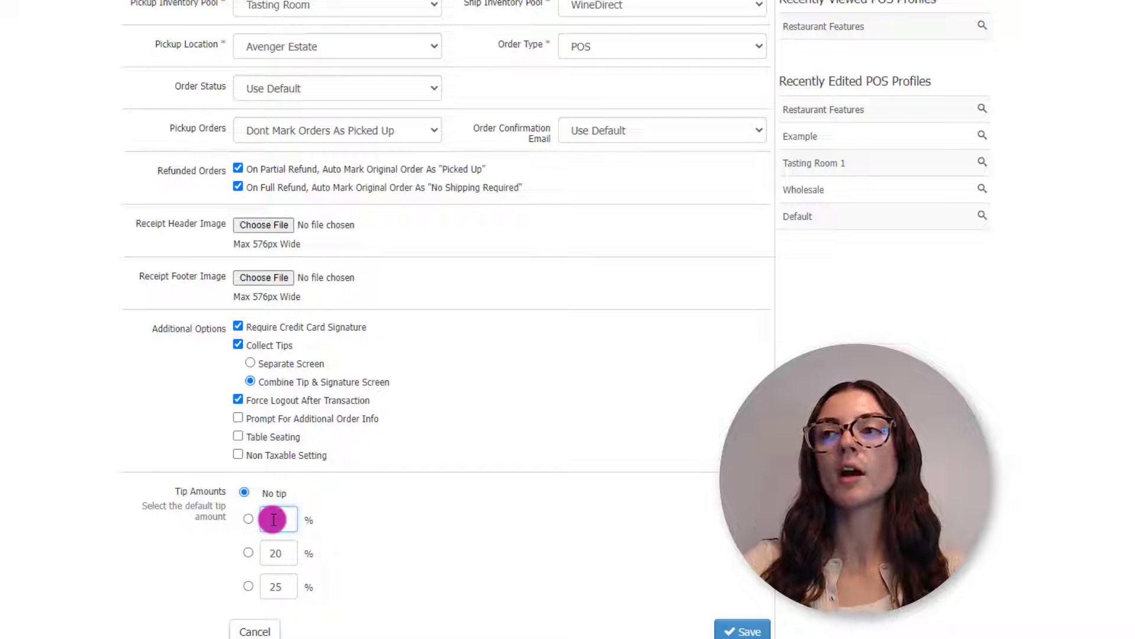
type("18")
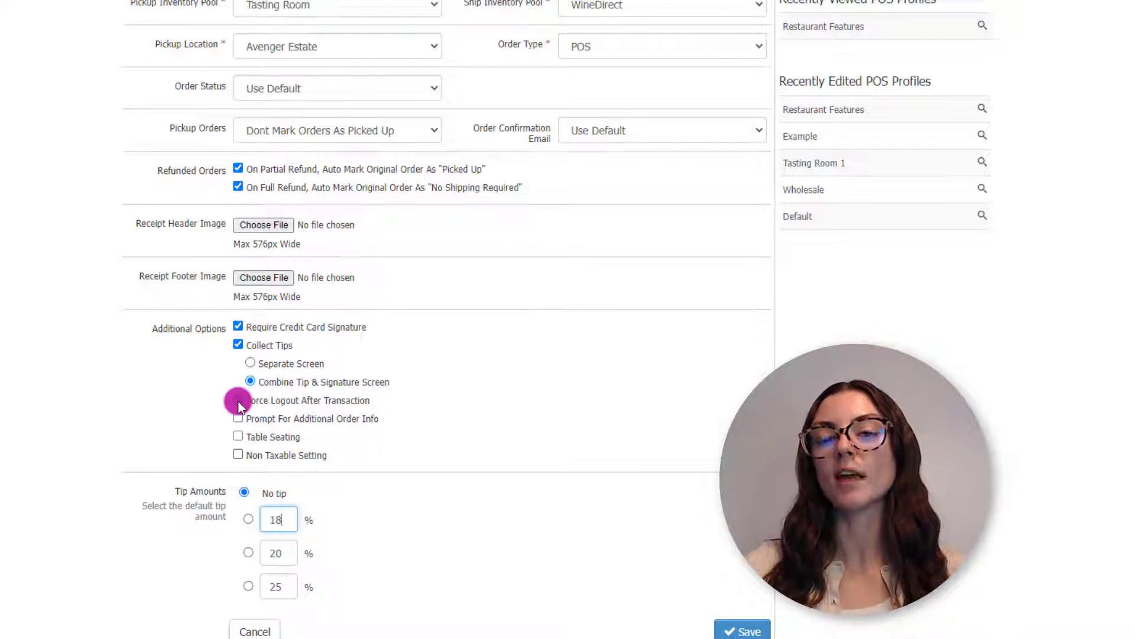
left_click(238, 400)
left_click(742, 631)
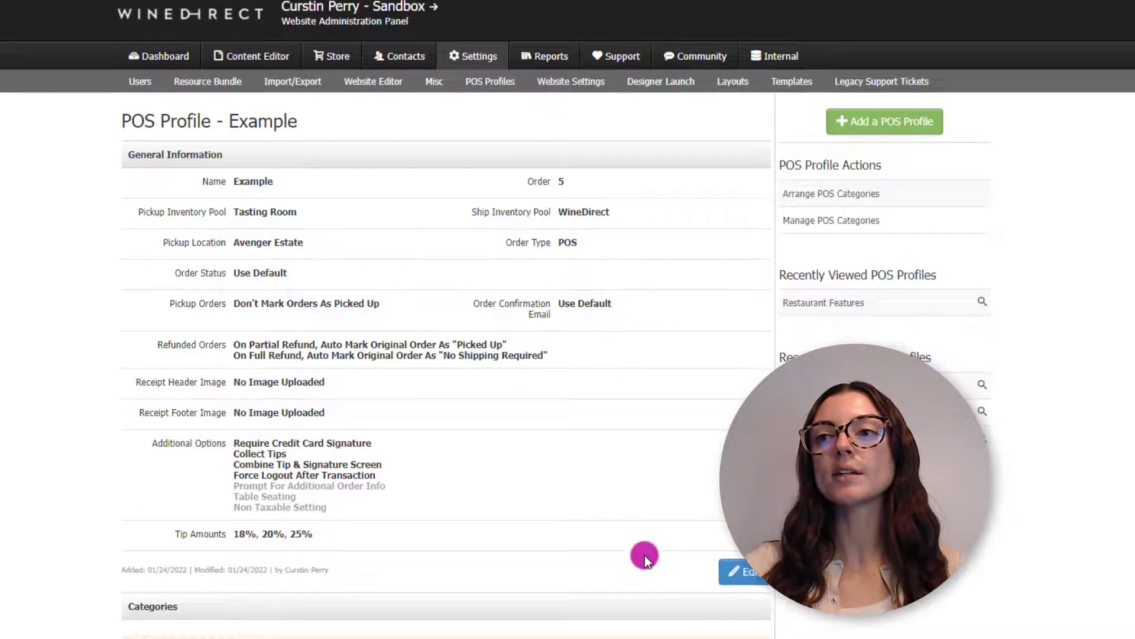
- Assign the POS categories Library Wine, Current Release Wine, Tasting Room and Wine by the Glass to the Example profile and save
scroll(645, 555, "down", 3)
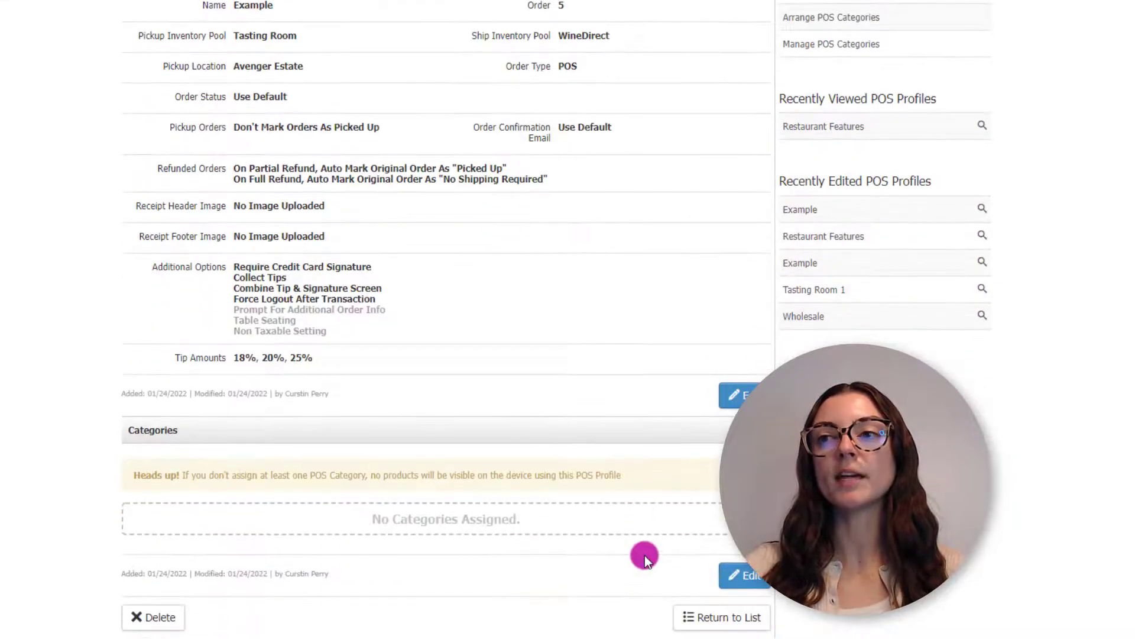
left_click(759, 581)
scroll(760, 578, "down", 1)
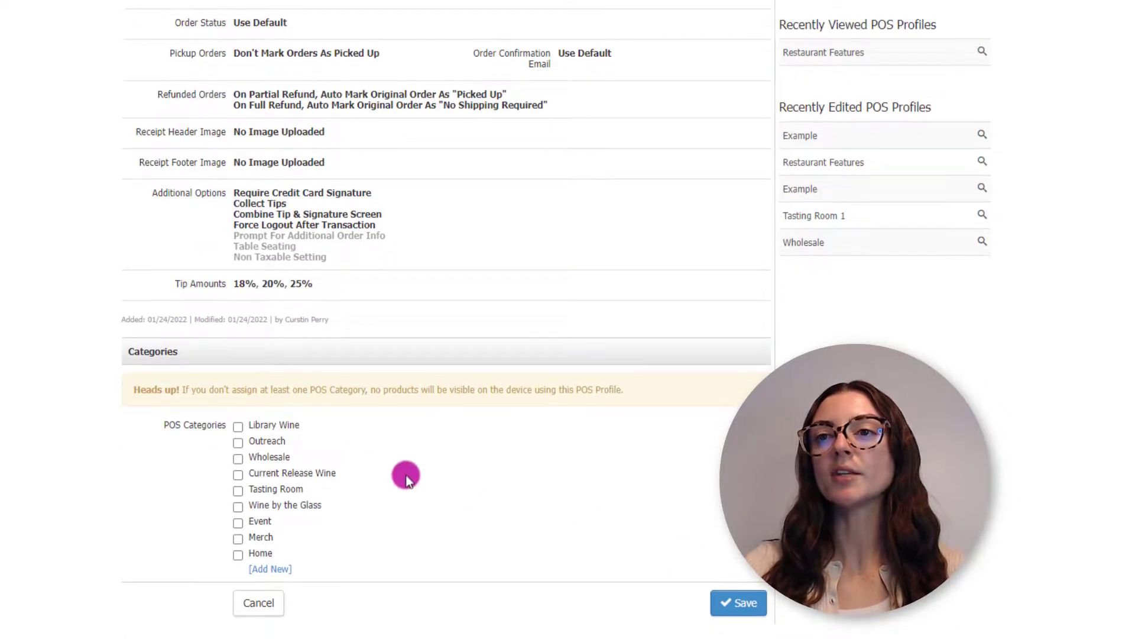
left_click(238, 426)
left_click(238, 431)
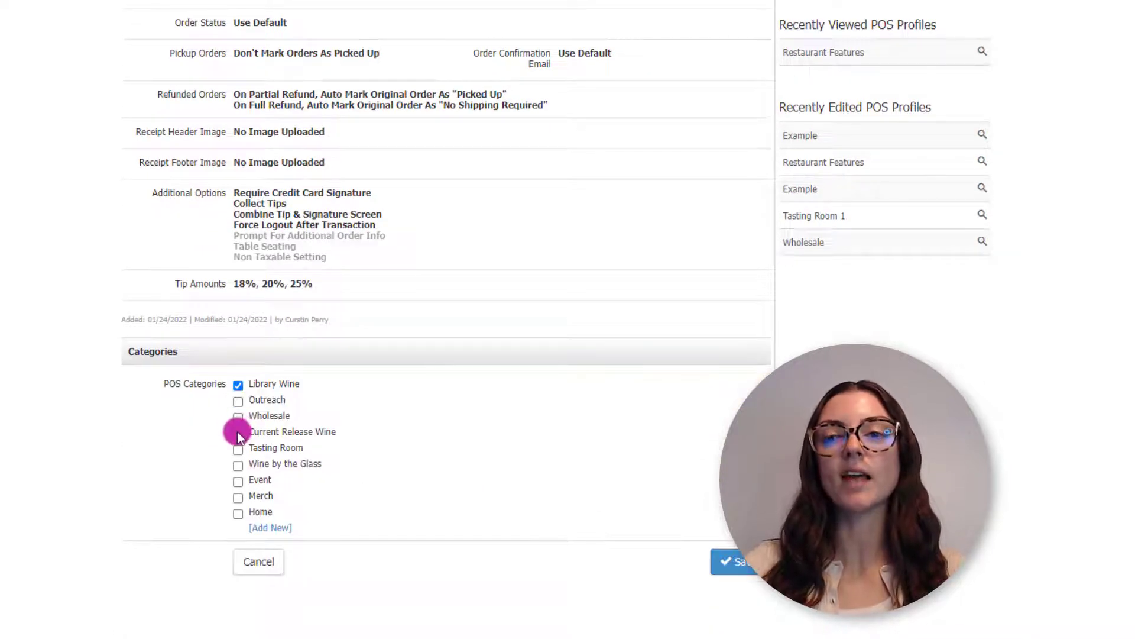
left_click(238, 449)
left_click(238, 464)
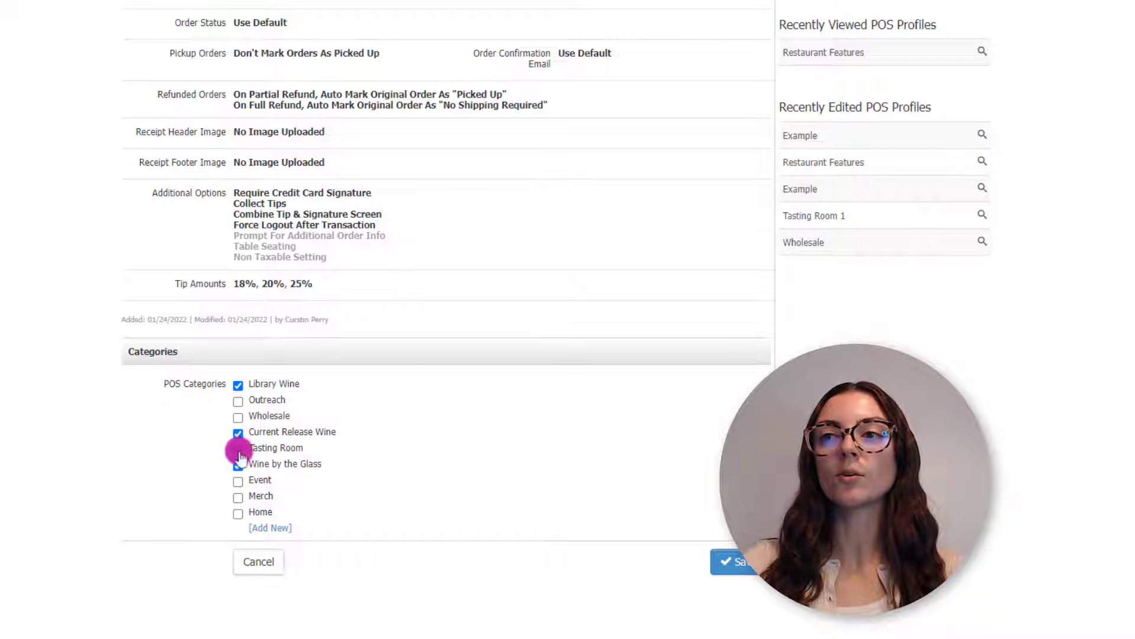
left_click(732, 562)
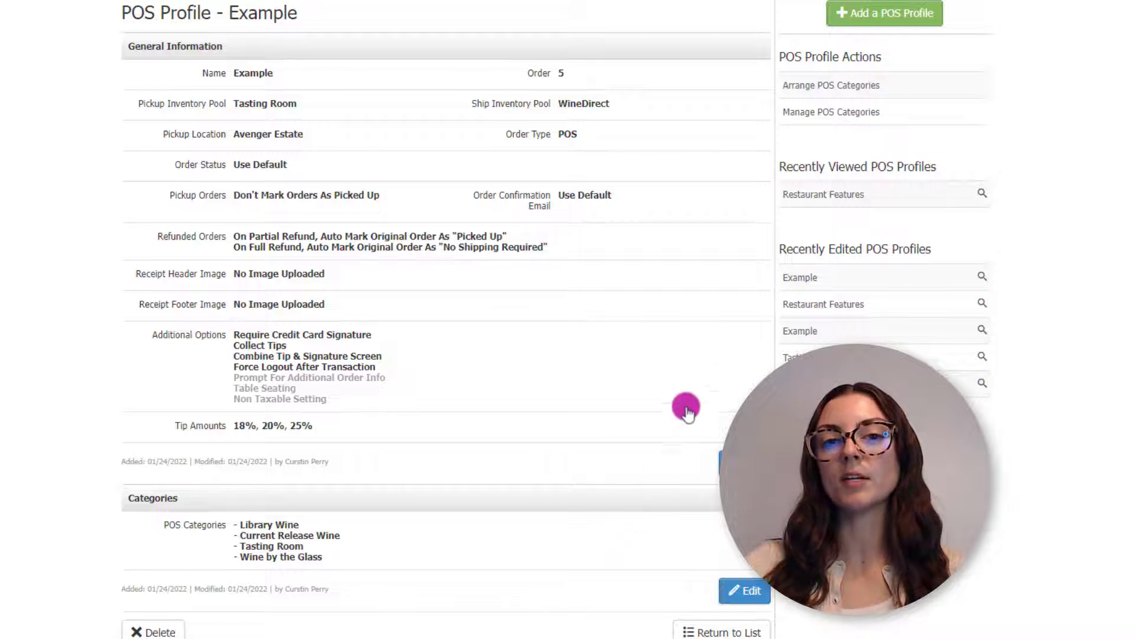
- Arrange the second Example profile's POS categories as Library Wine, Wine by the Glass, Tasting Room, Current Release Wine, and save the order
left_click(837, 85)
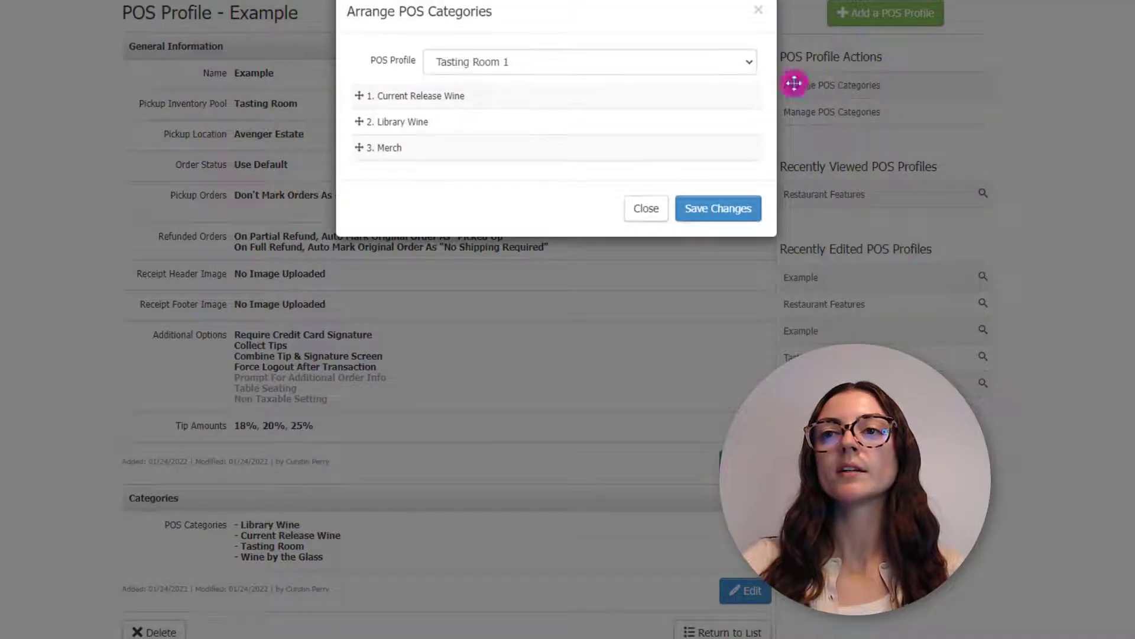
left_click(621, 57)
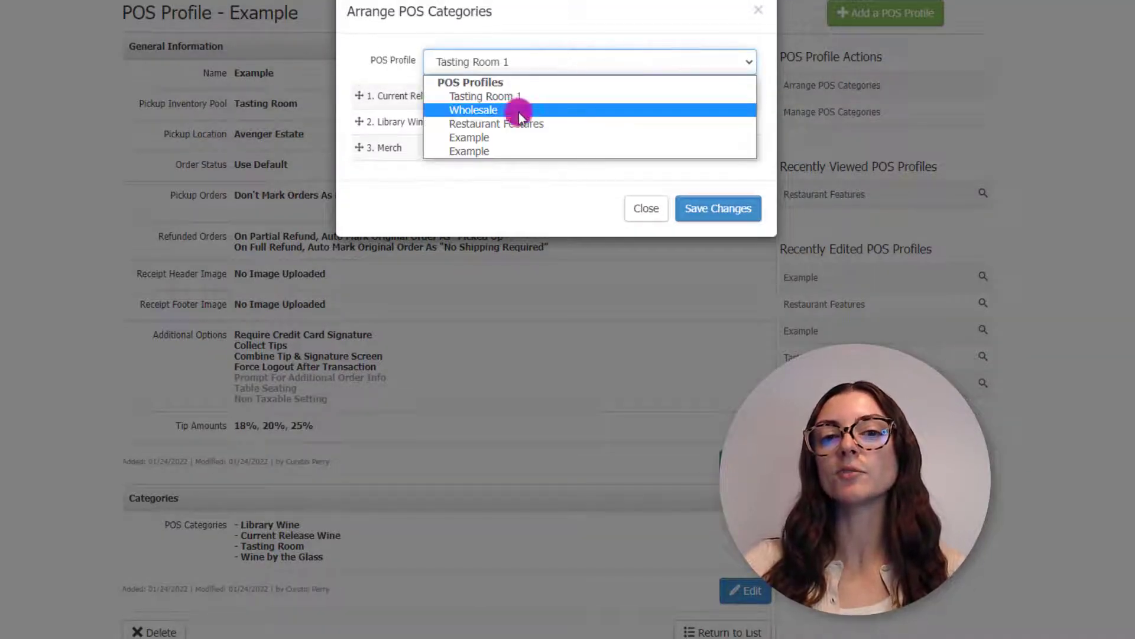
left_click(477, 136)
left_click(553, 64)
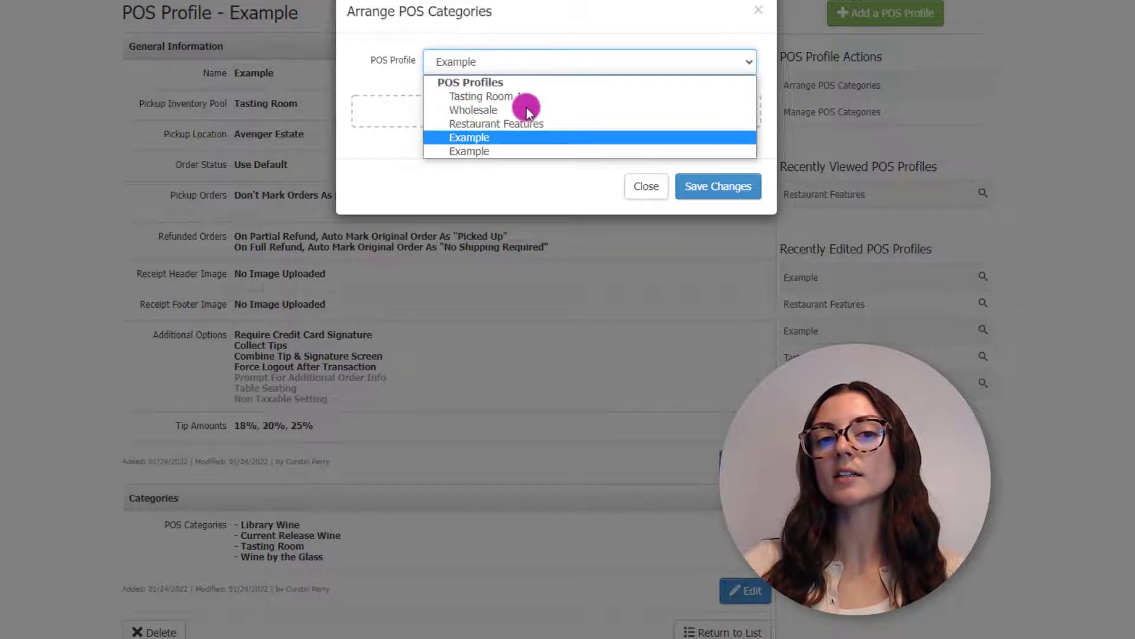
left_click(499, 152)
left_click_drag(452, 94, 463, 122)
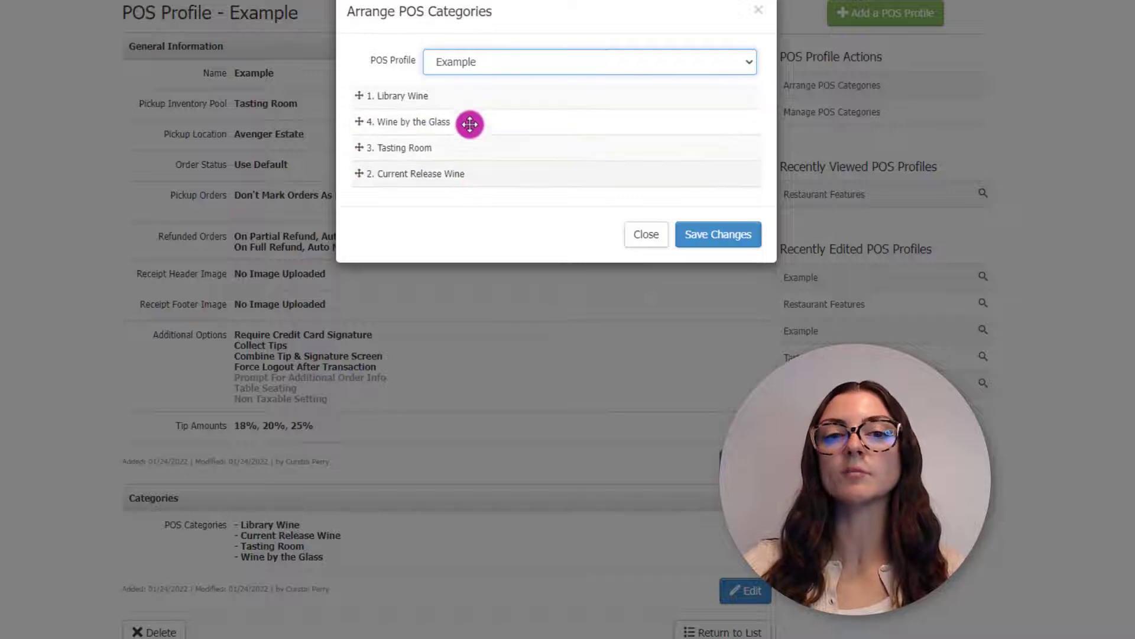
left_click(742, 239)
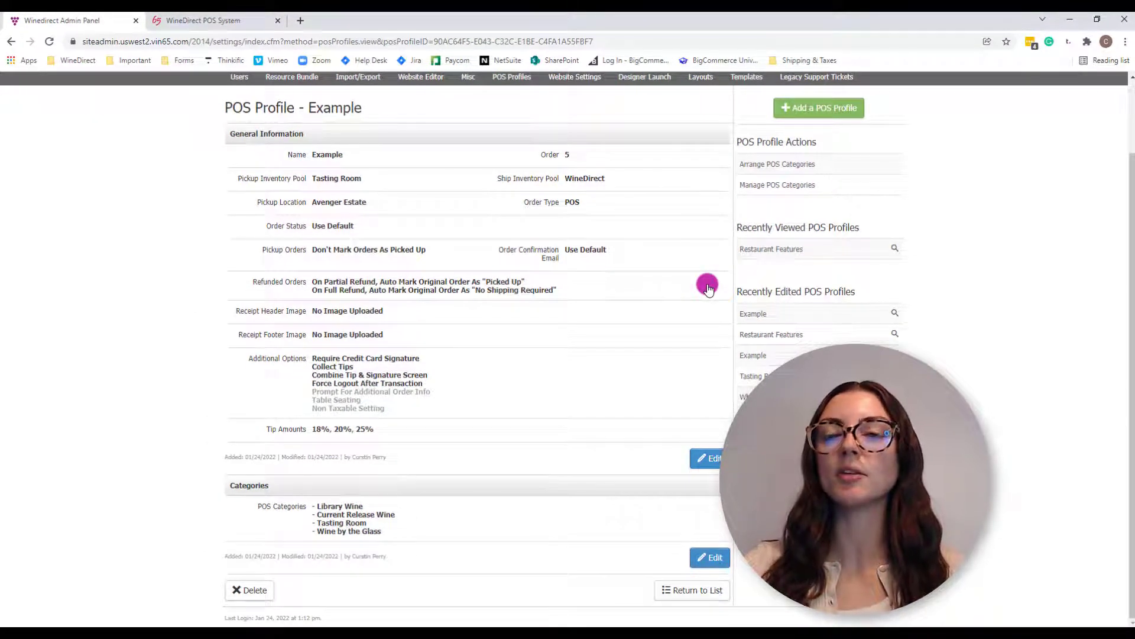
- Switch to the WineDirect POS System and save the second Example entry as the POS profile in the device settings
left_click(232, 20)
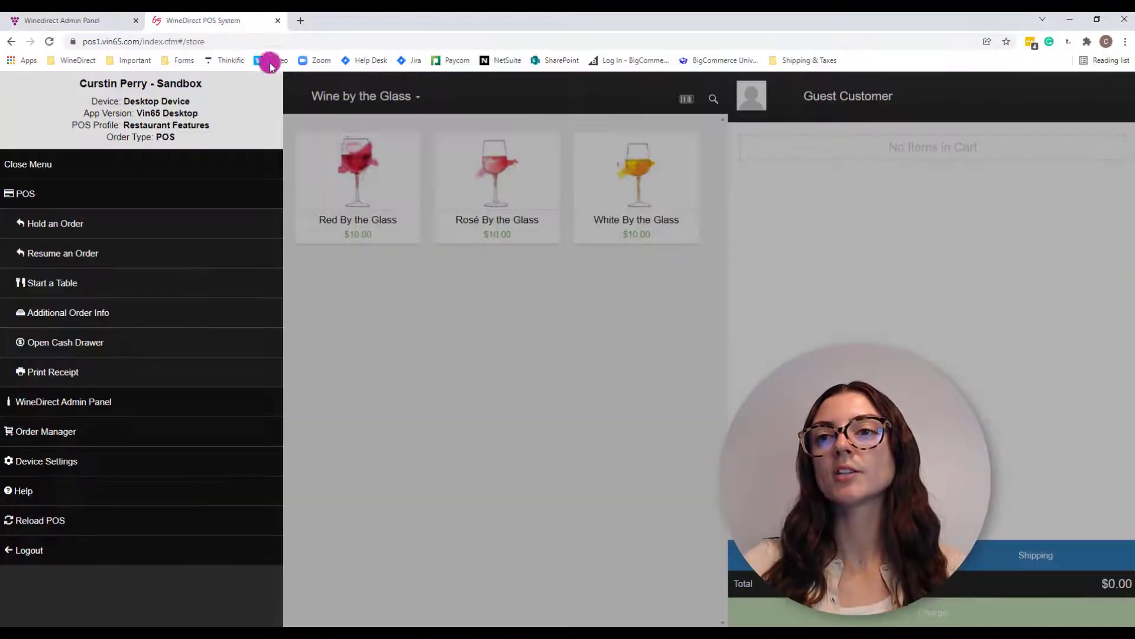
left_click(491, 366)
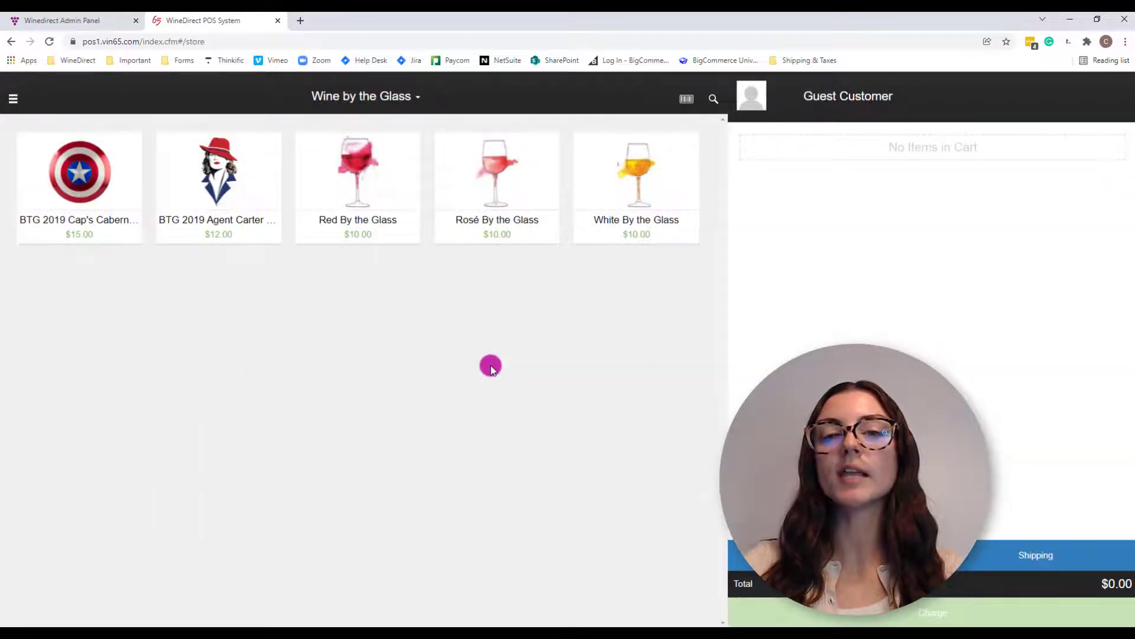
left_click(12, 99)
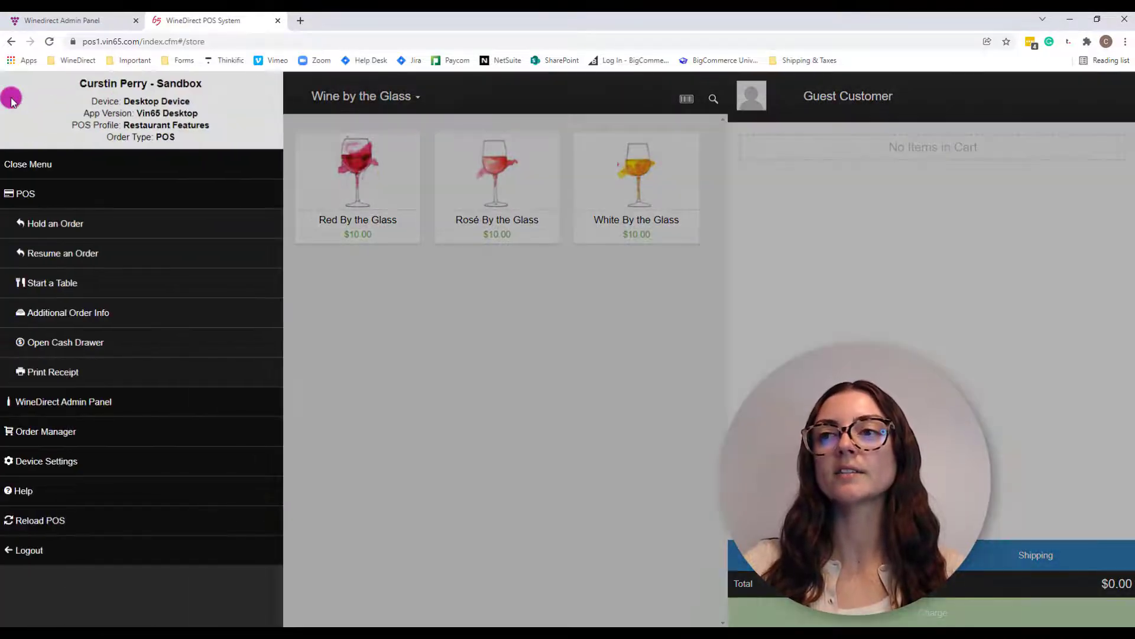
left_click(63, 466)
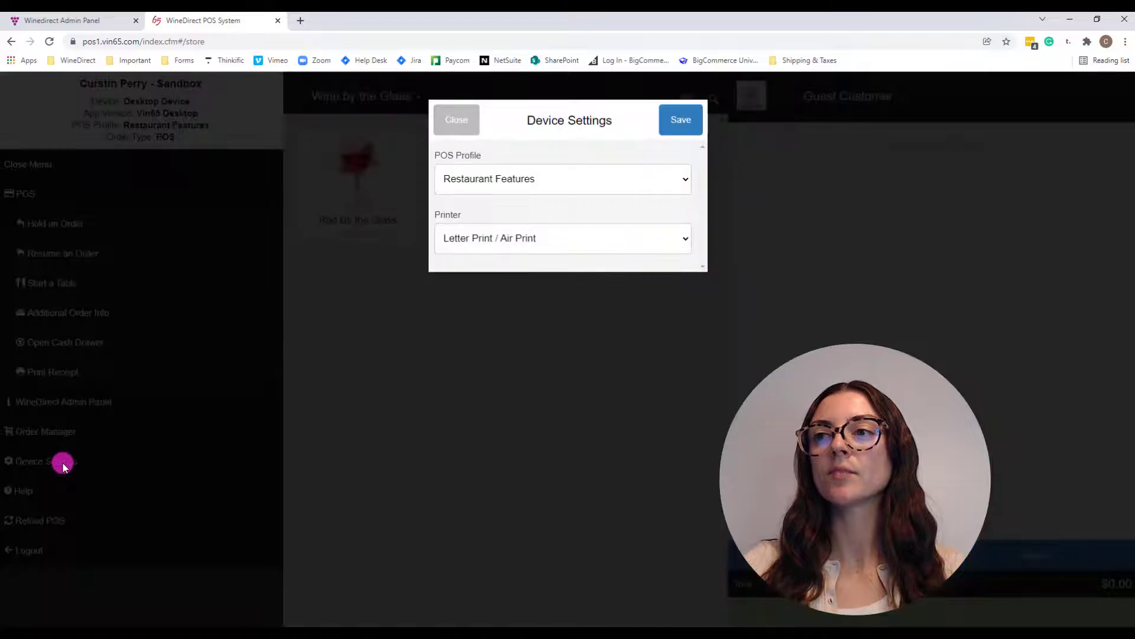
left_click(519, 181)
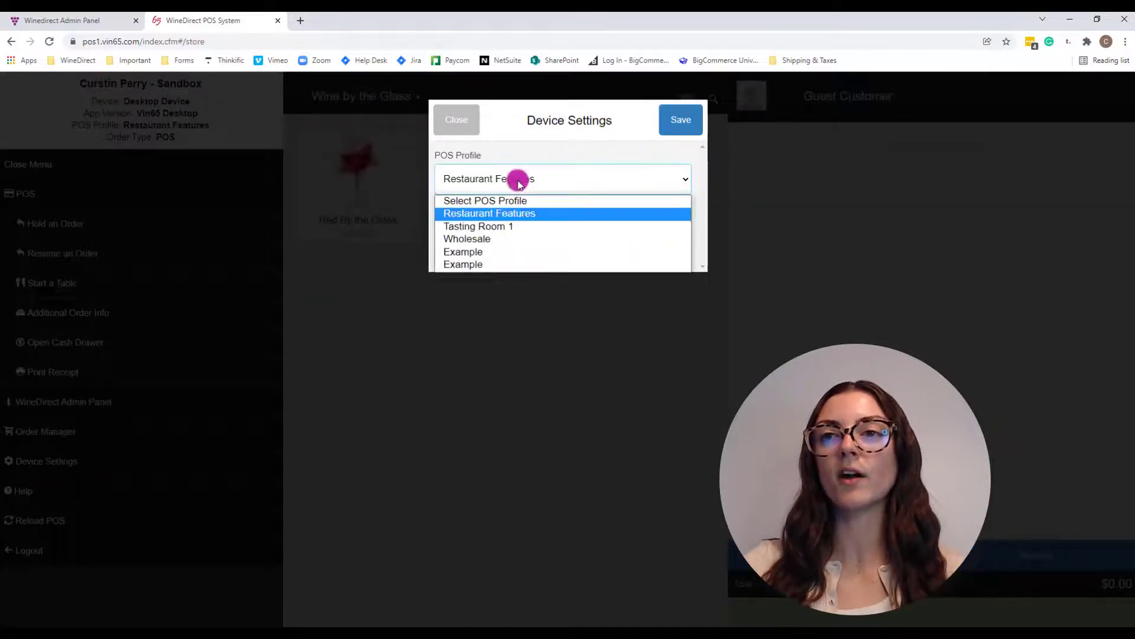
left_click(497, 264)
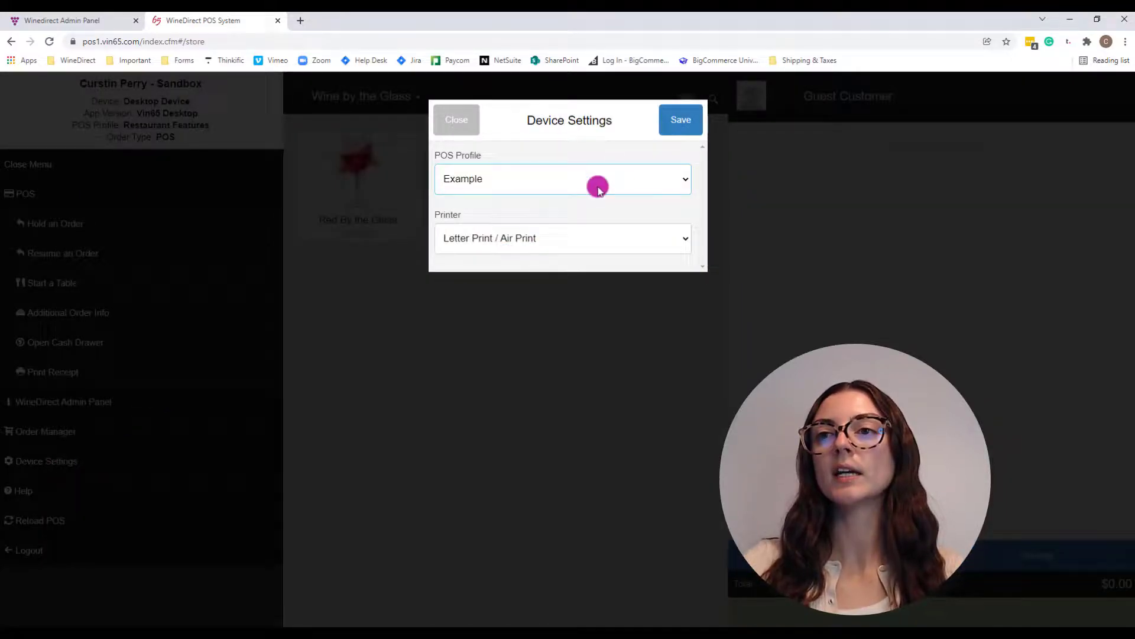
left_click(681, 125)
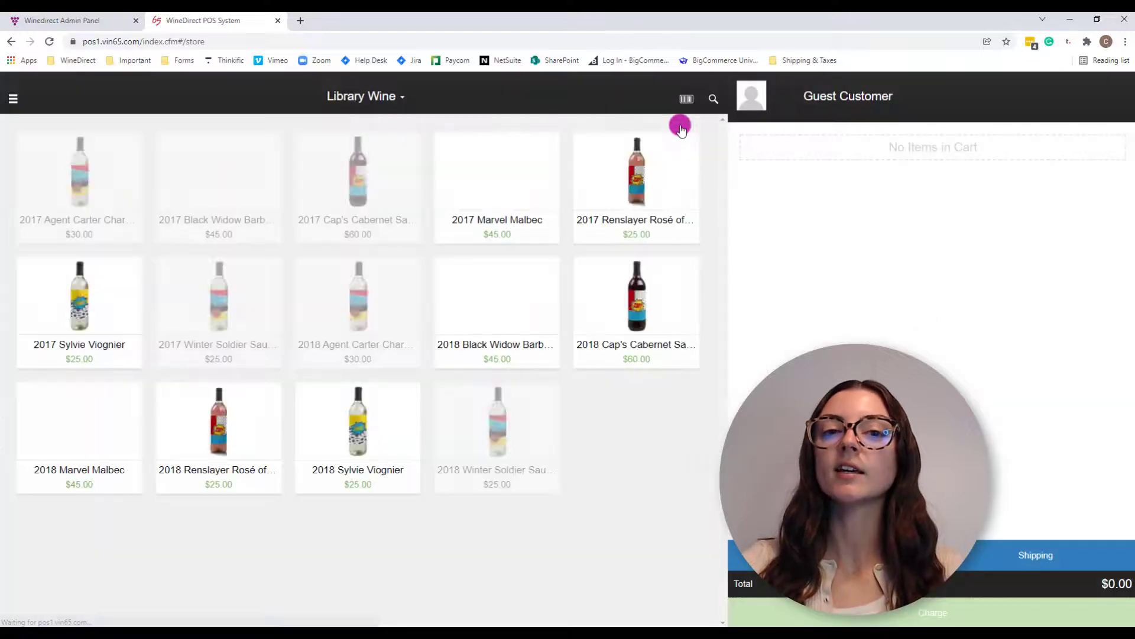